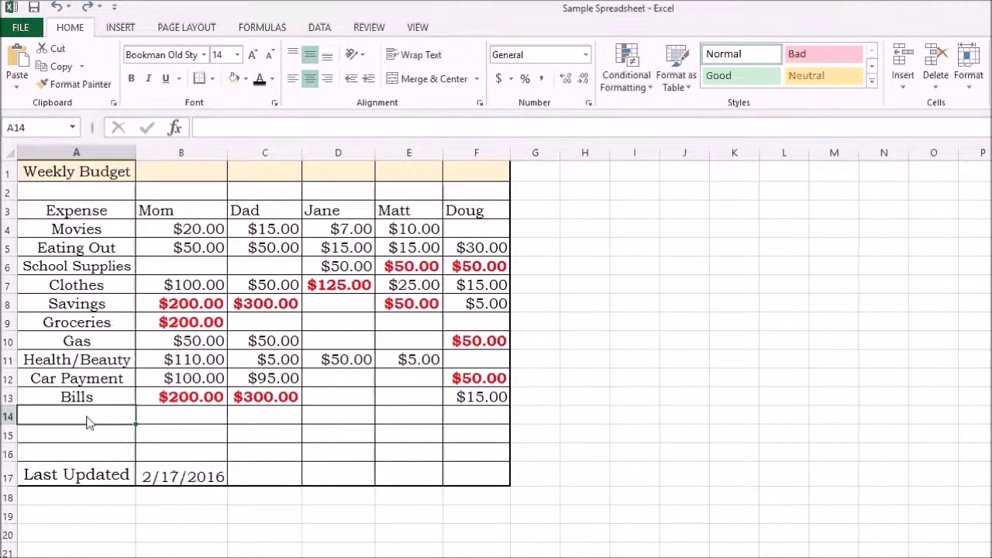
- Enter the row label Total Expenses in cell A14, below Bills
text(Totoal E)
key(BackSpace)
key(BackSpace)
key(BackSpace)
key(BackSpace)
key(BackSpace)
text(al Expenses)
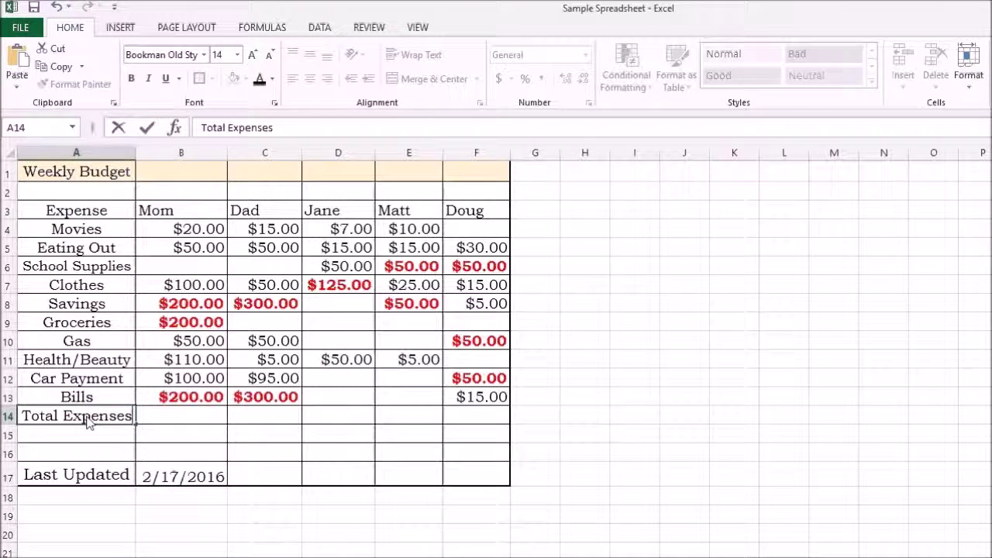
key(Return)
- Enter the row label Number of Expenses in cell A15
text(Numbe)
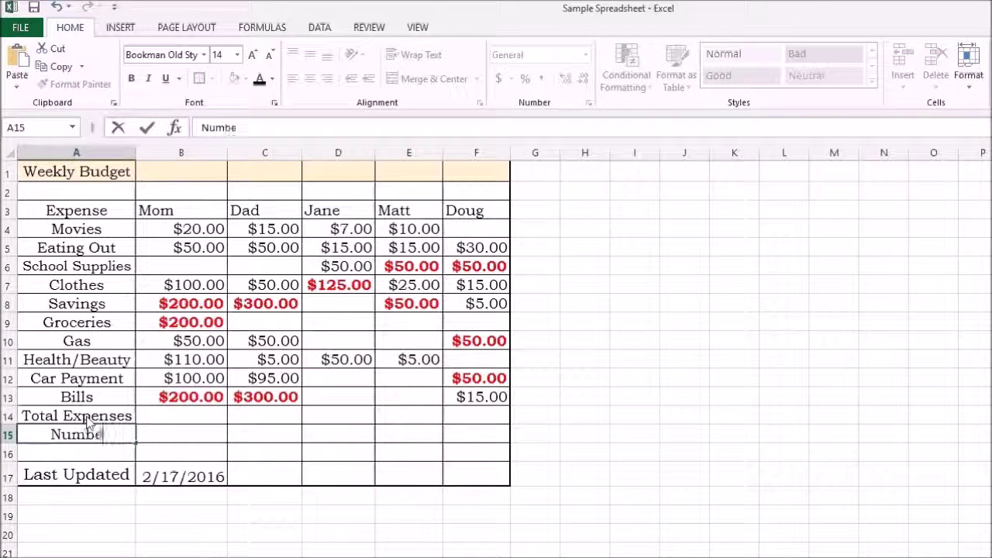
text(r of Expenses)
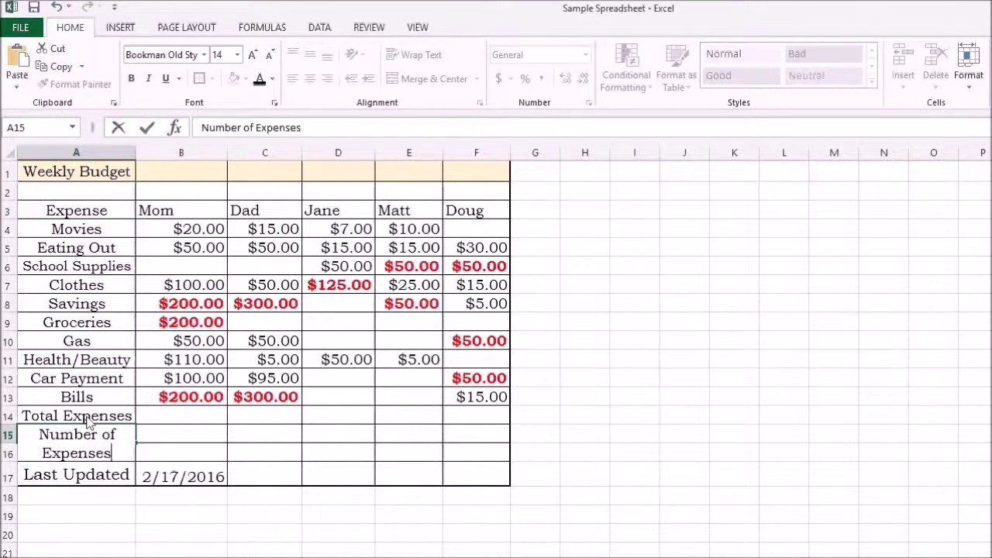
key(Return)
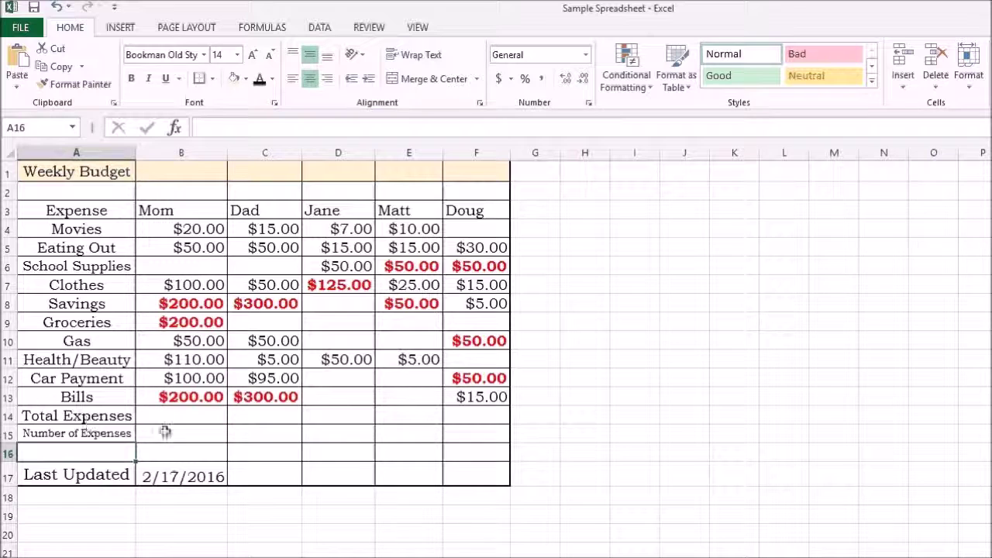
- Check the number and text alignment settings in the cell formatting of A15
click(130, 434)
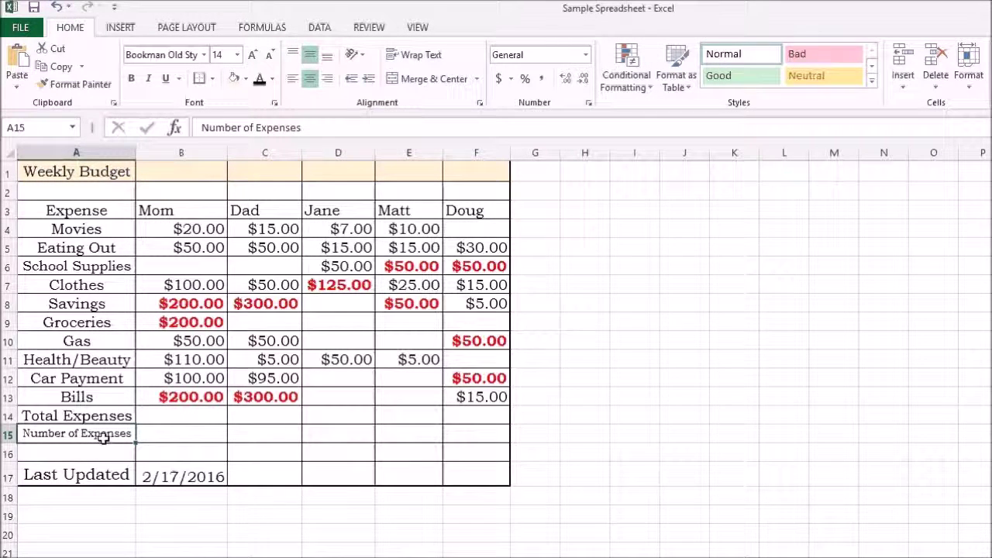
right_click(103, 436)
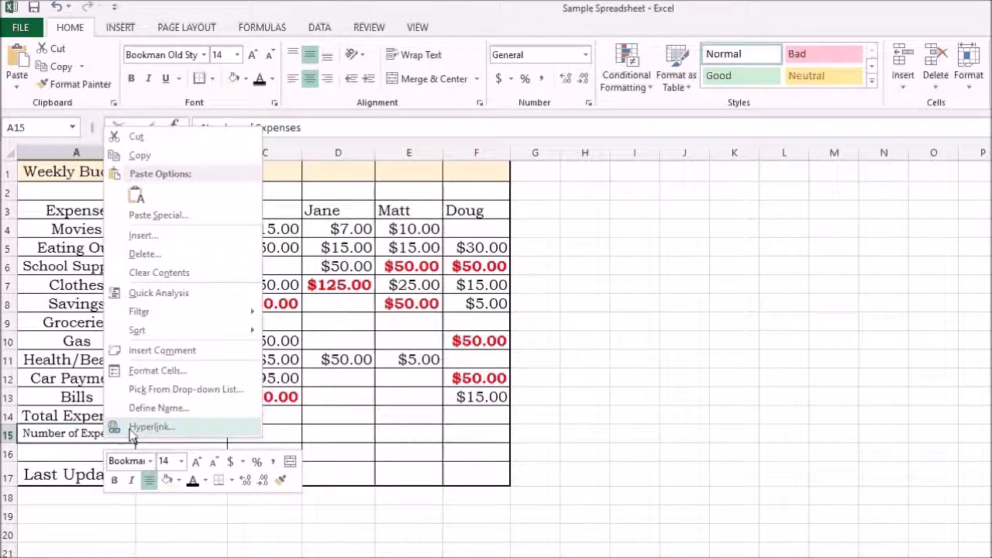
click(159, 368)
drag(222, 199, 572, 171)
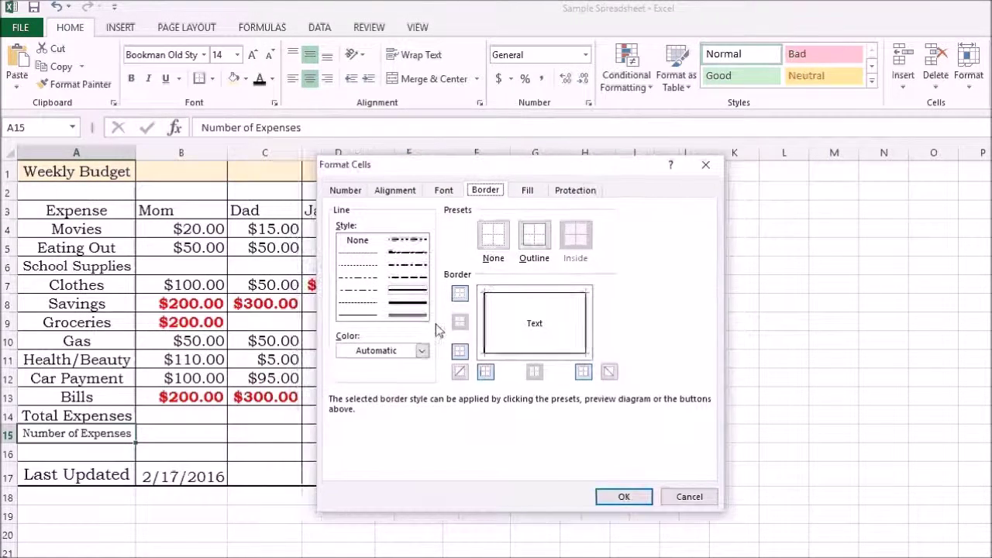
click(346, 191)
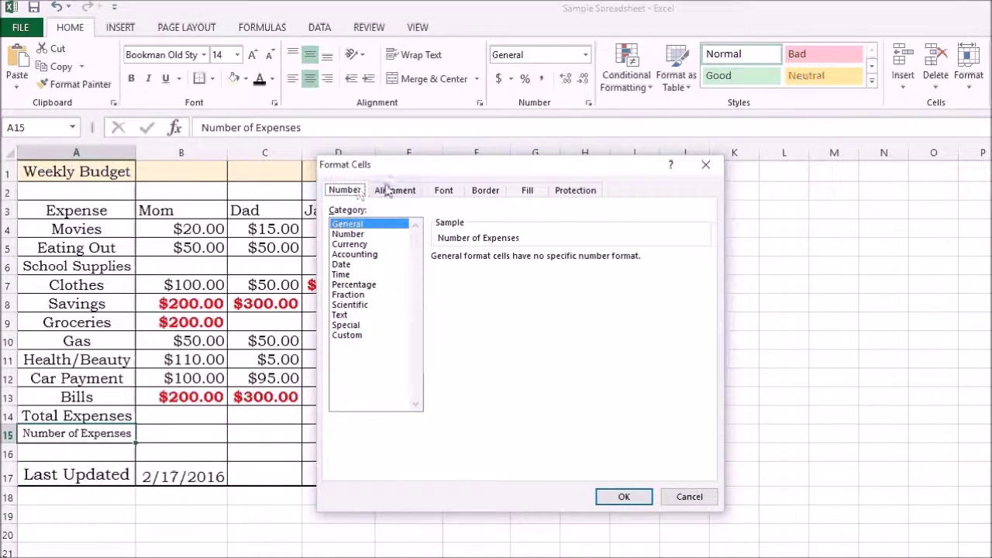
click(387, 192)
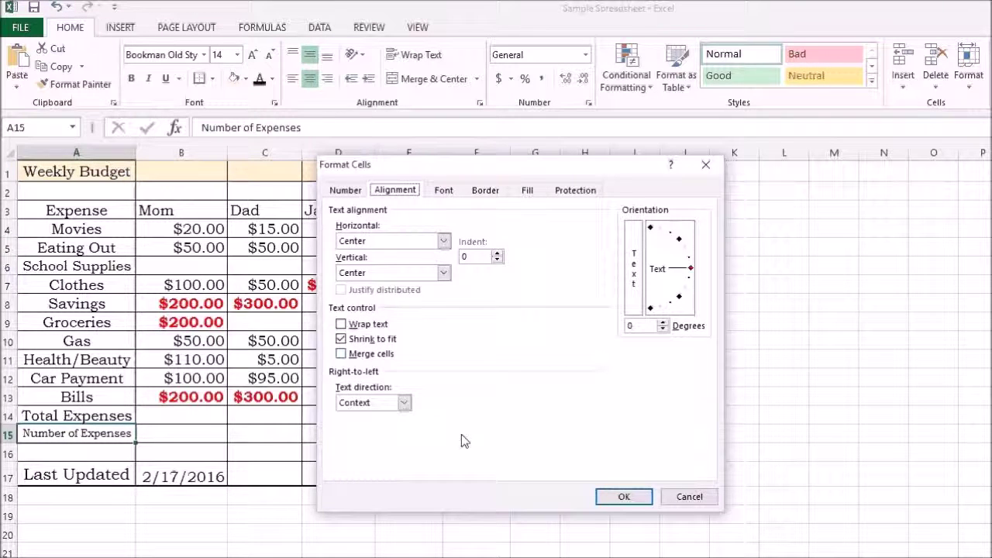
click(637, 499)
- Replace the thick outer edge of the table's last column, F1:F17, with a standard right border
drag(185, 417, 483, 434)
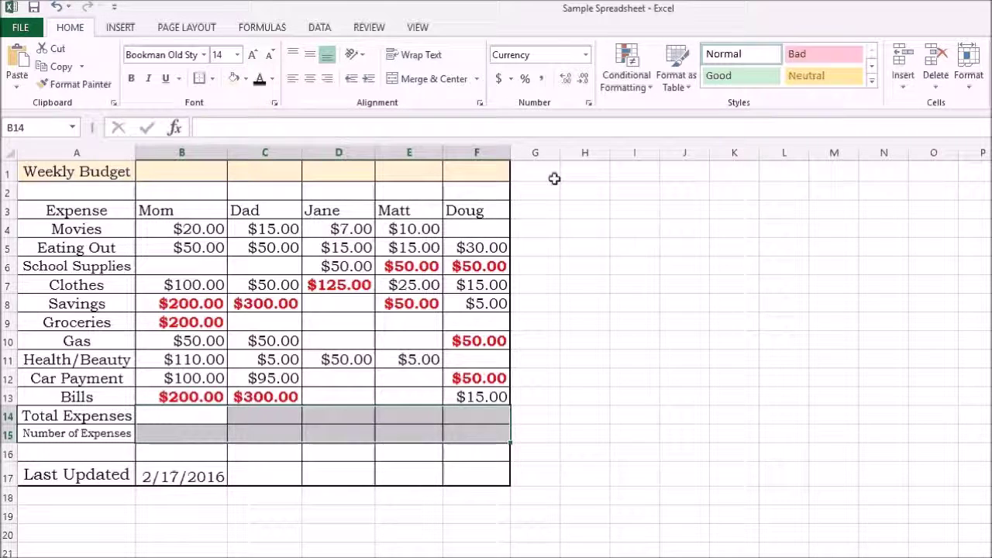
click(528, 172)
drag(492, 168, 472, 474)
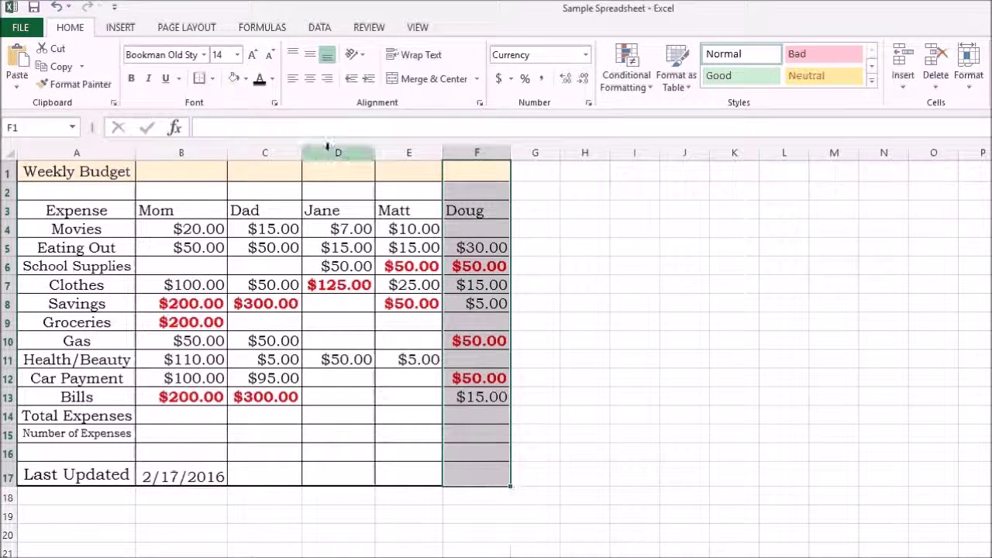
click(213, 79)
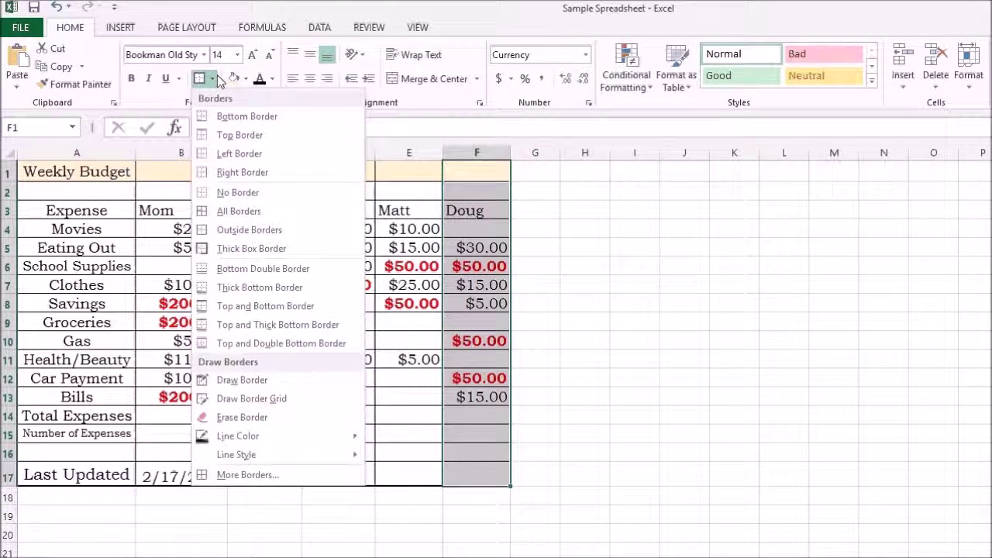
click(258, 172)
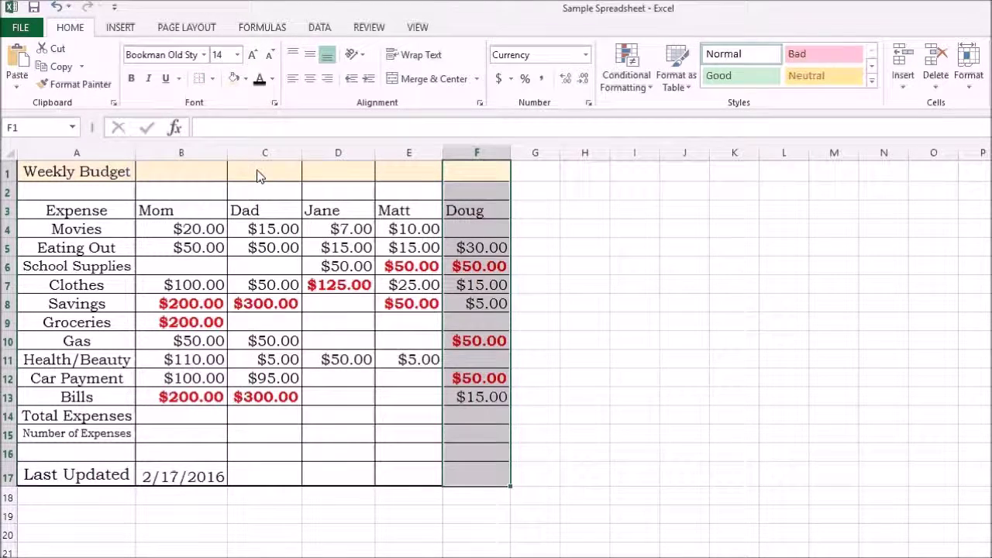
click(548, 269)
click(504, 470)
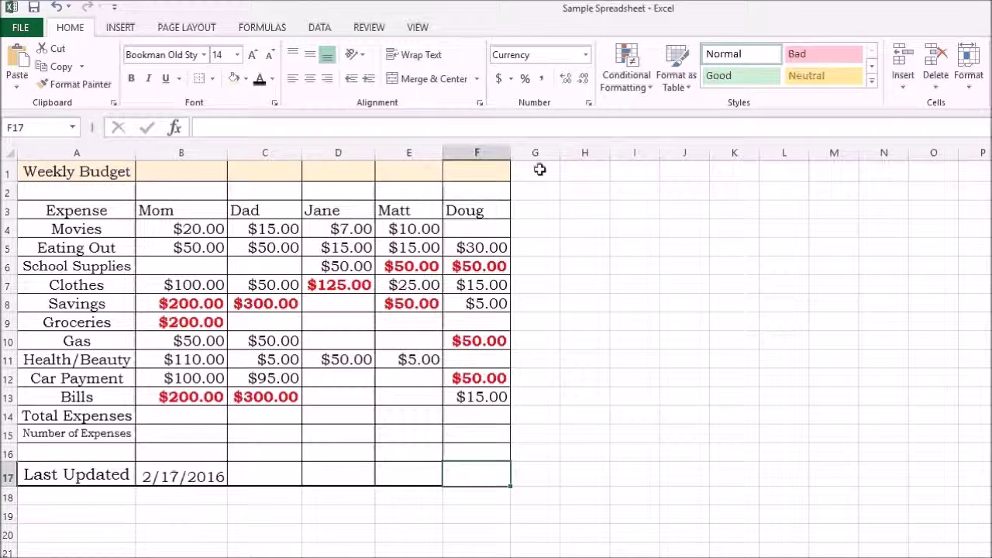
- Extend the title row's light orange fill across G1:H1
drag(540, 170, 580, 171)
click(234, 79)
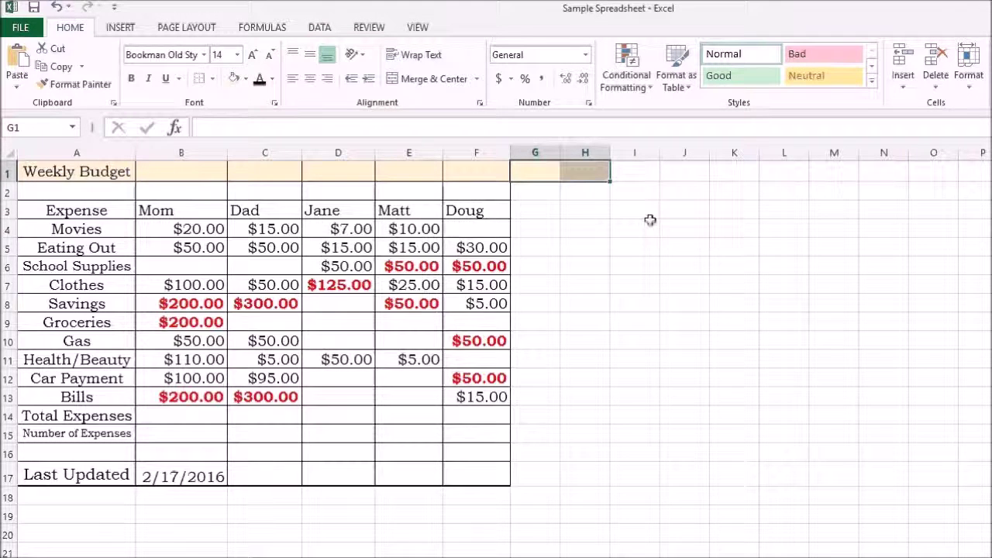
- Enter the column headings Item Total in G3 and # of Times Used in H3
click(539, 209)
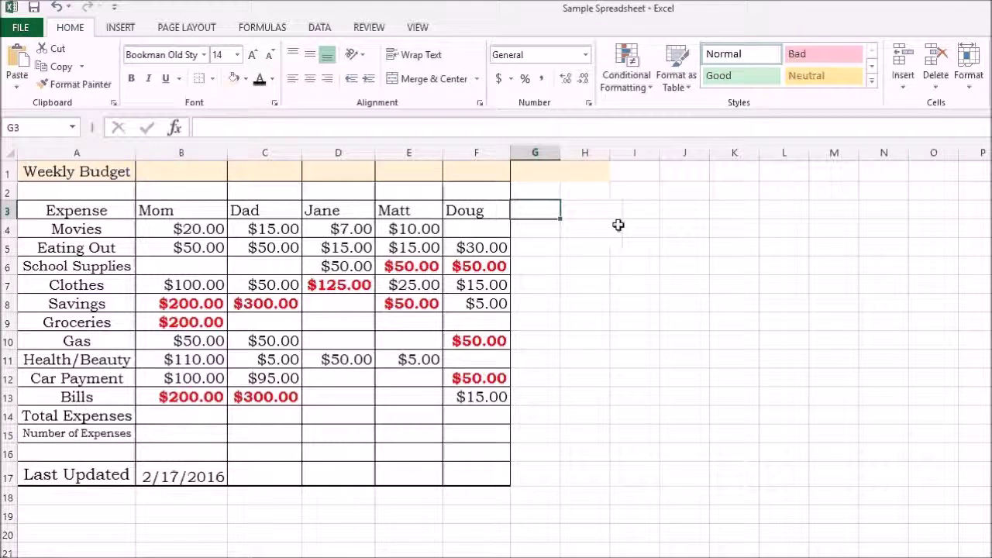
text(Item Total)
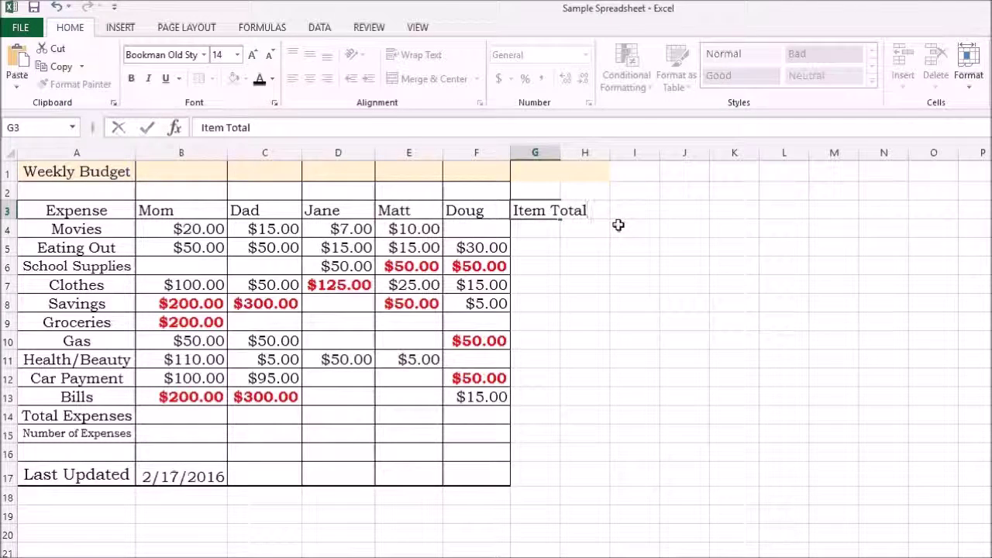
key(Tab)
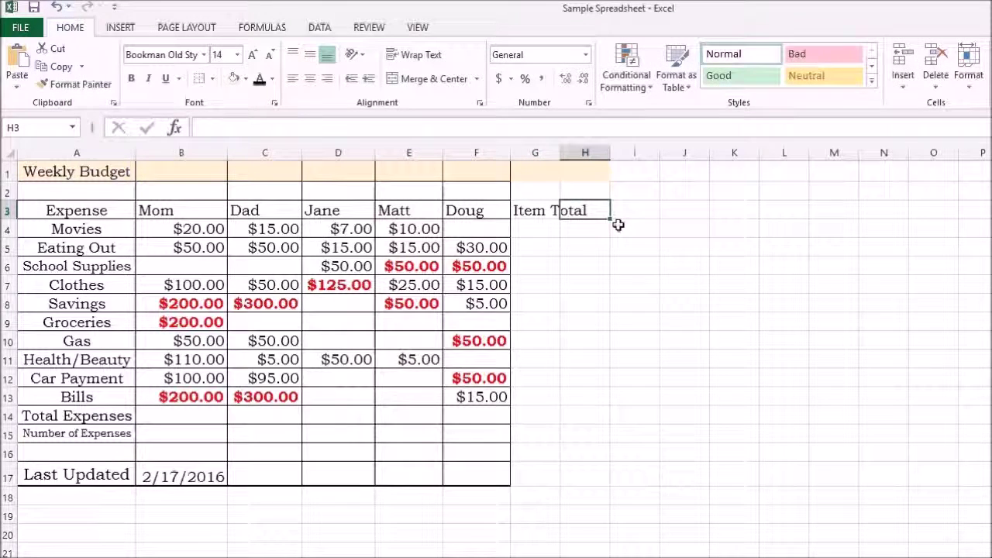
text(# o)
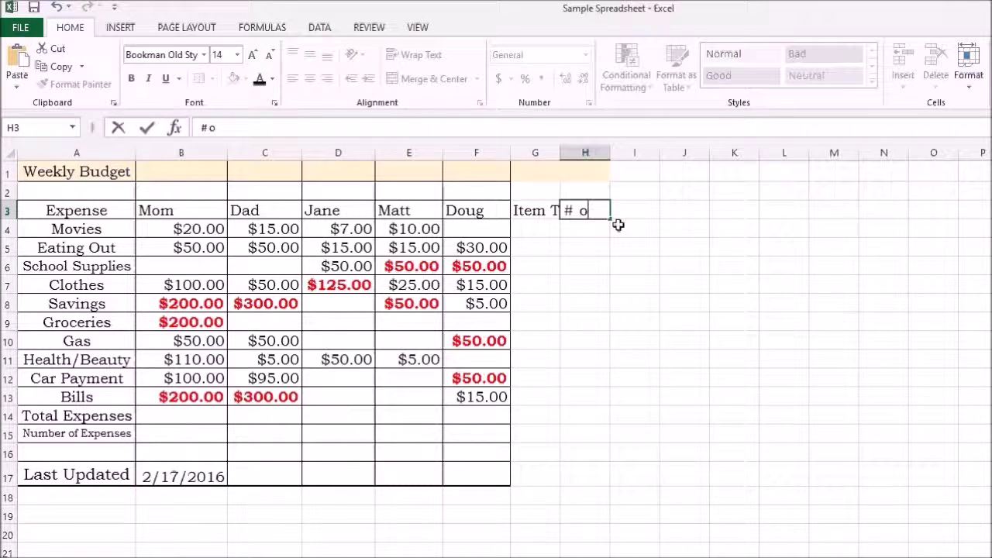
text(f Times Used)
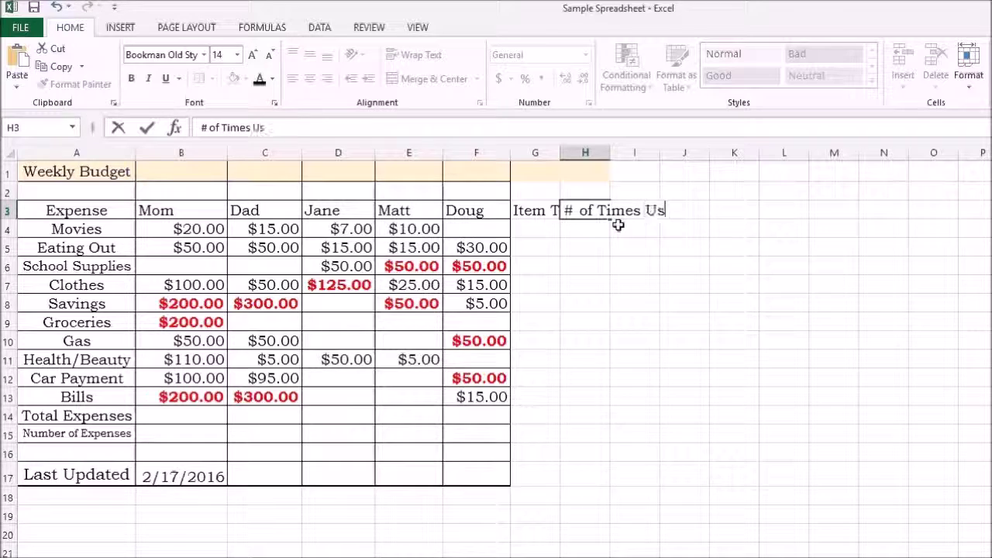
- Widen columns G and H, and apply Shrink to fit to the # of Times Used heading in H3
click(538, 215)
drag(561, 154, 704, 155)
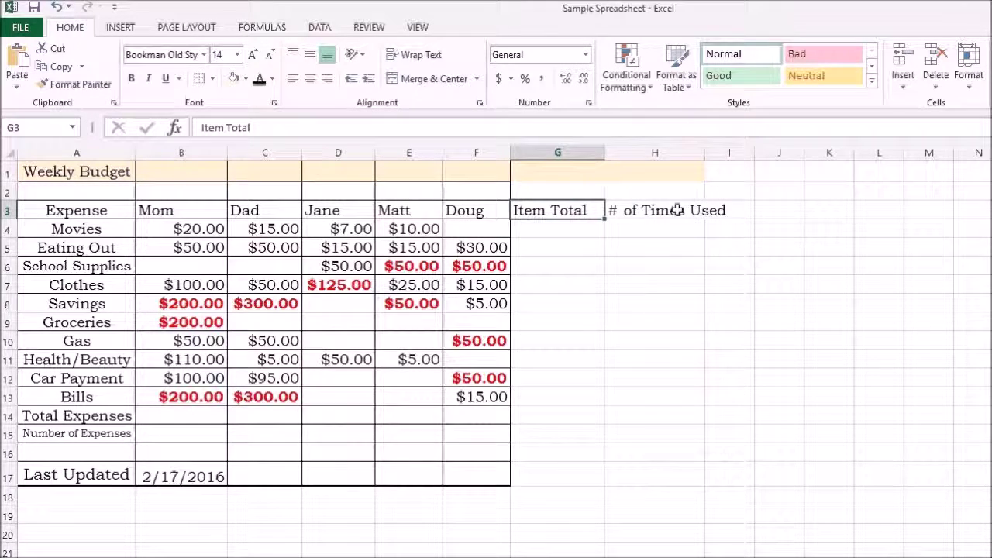
click(677, 213)
right_click(677, 213)
click(729, 458)
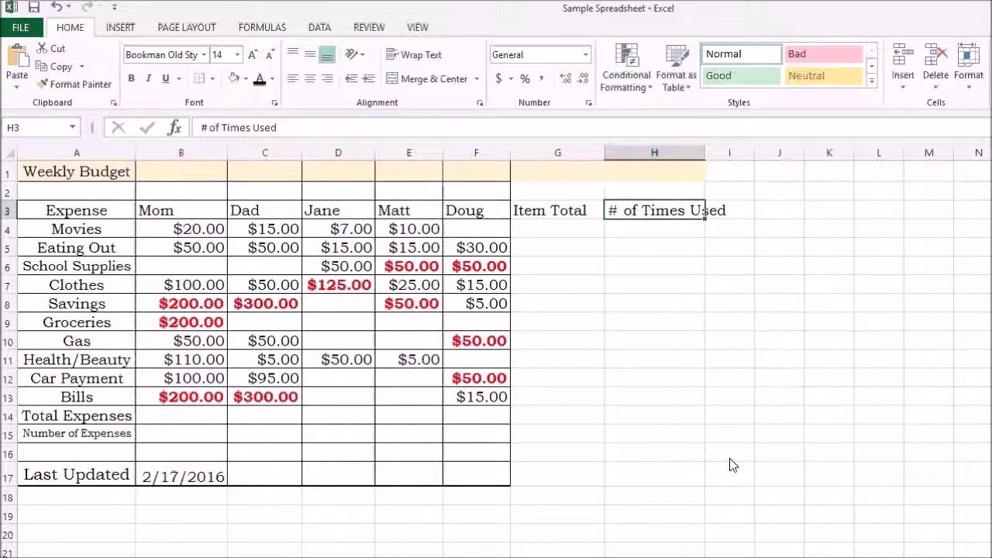
click(550, 454)
key(Return)
click(587, 237)
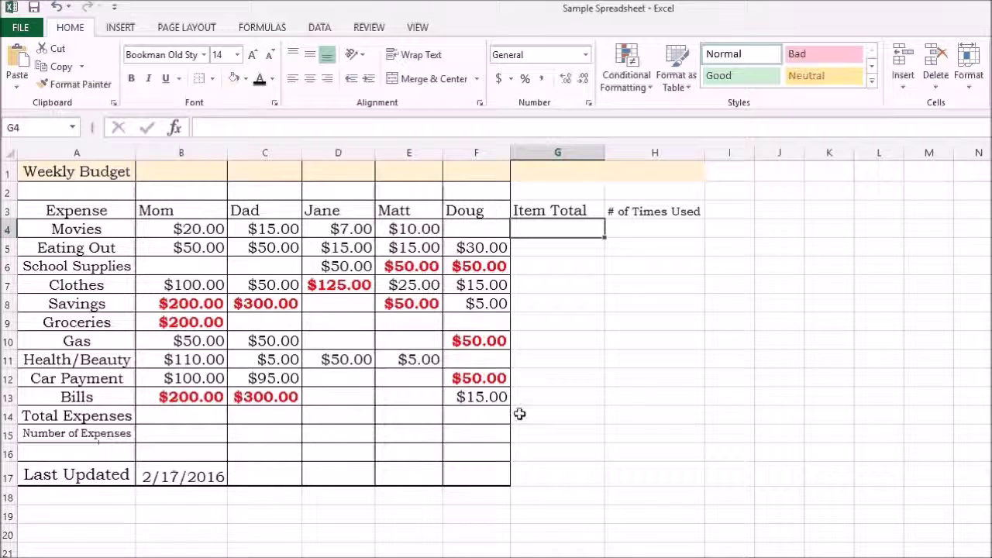
- Apply All Borders to the new columns' range G1:H17
drag(525, 171, 666, 470)
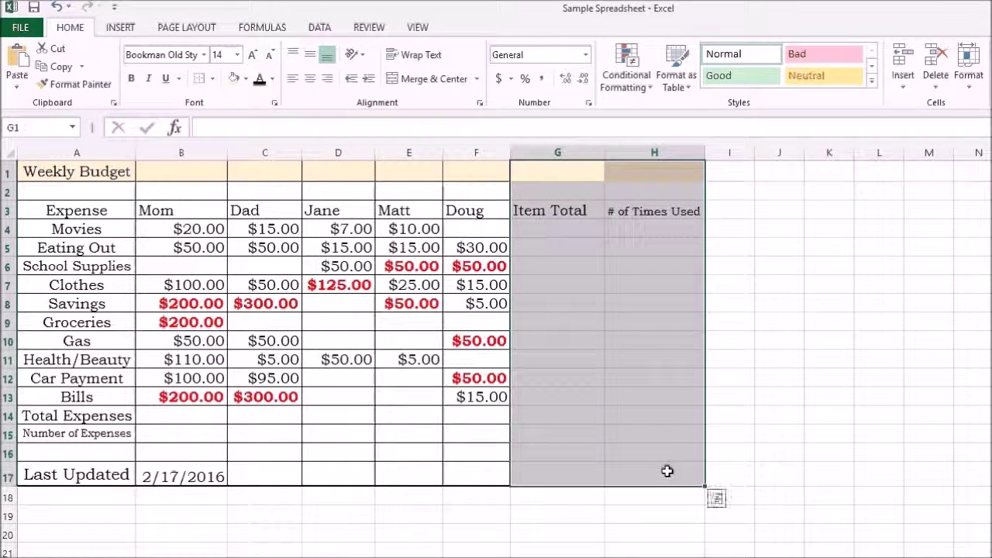
click(215, 80)
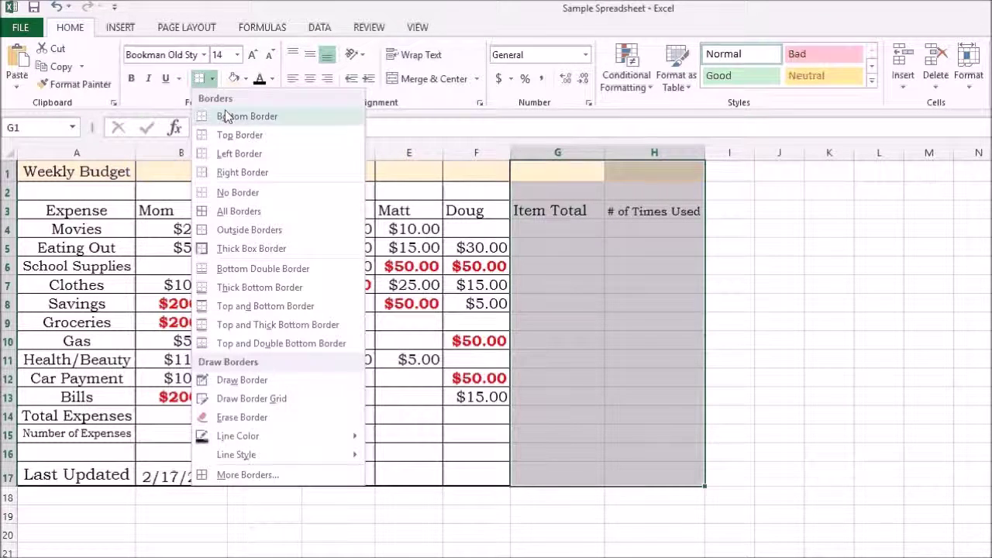
click(240, 212)
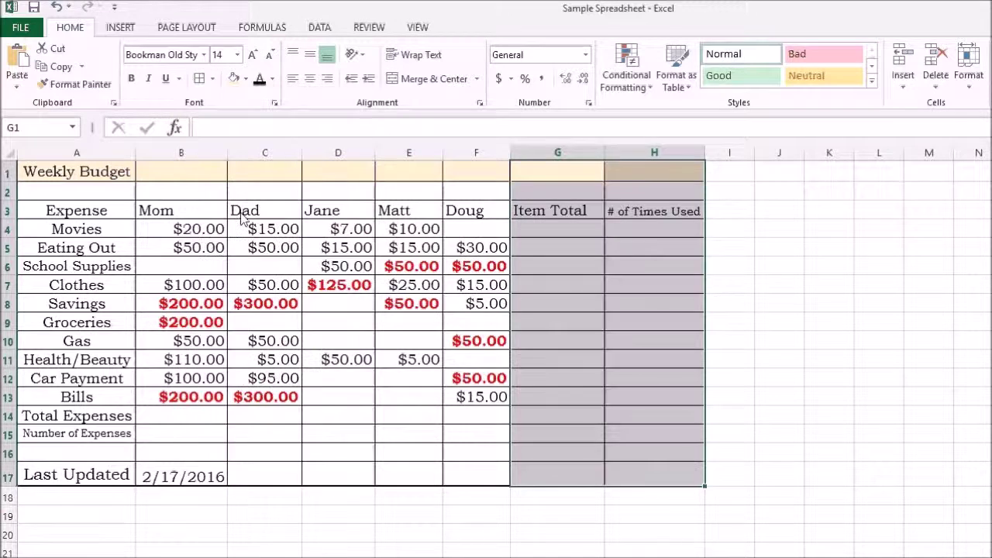
click(654, 415)
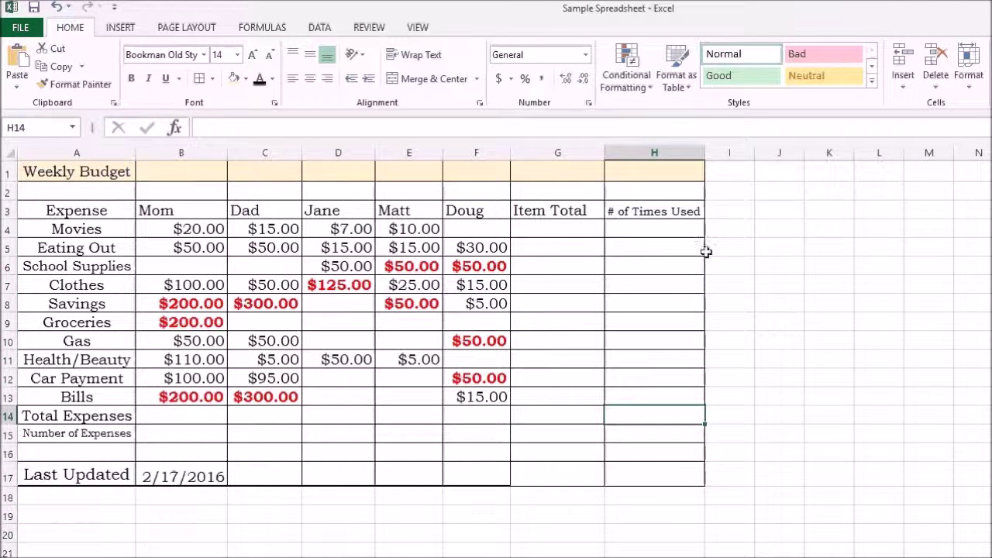
- Put a Thick Box Border around the whole budget table, A1:H17
drag(104, 172, 676, 474)
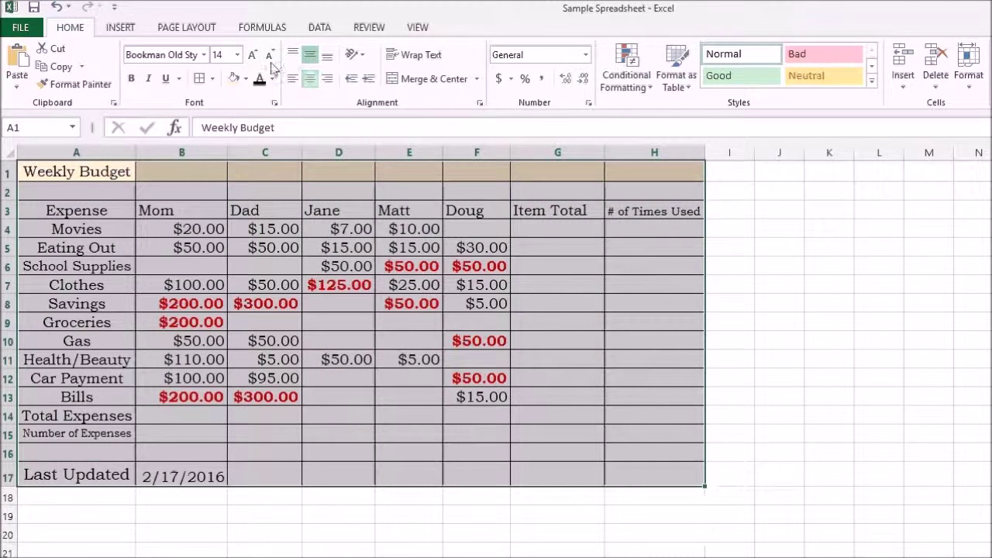
click(212, 78)
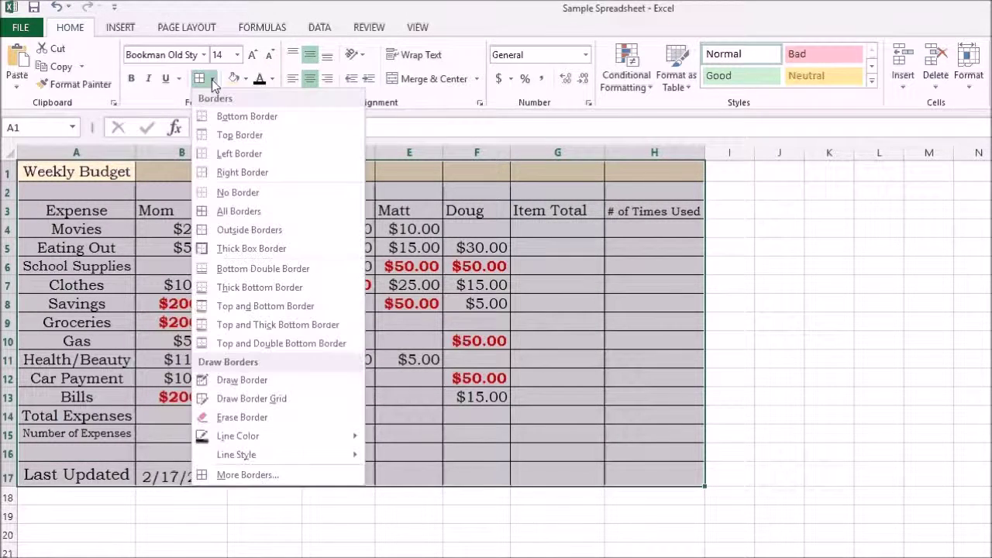
click(280, 249)
click(420, 508)
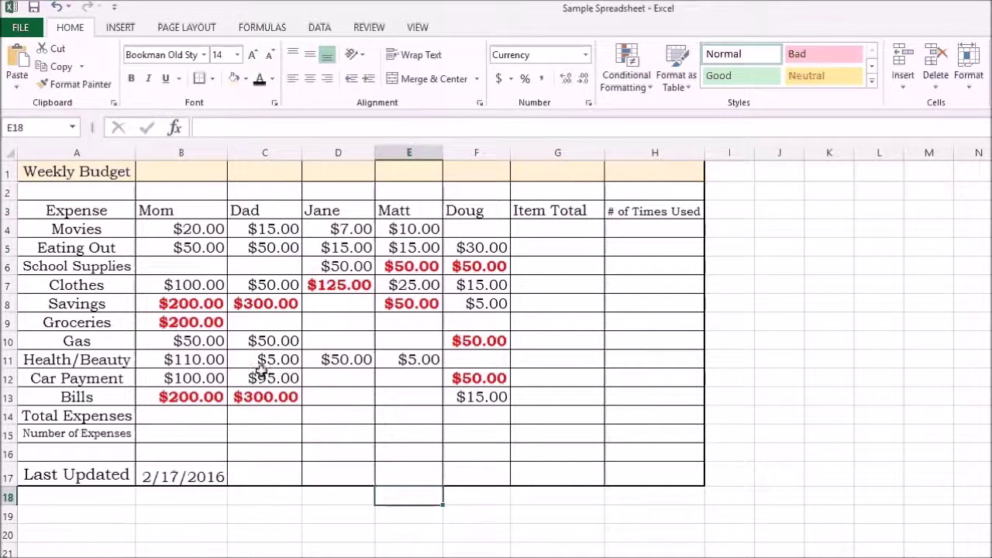
- Switch to Calculator and add the first two of Mom's expenses, 20 and 50, then return to the spreadsheet
click(192, 416)
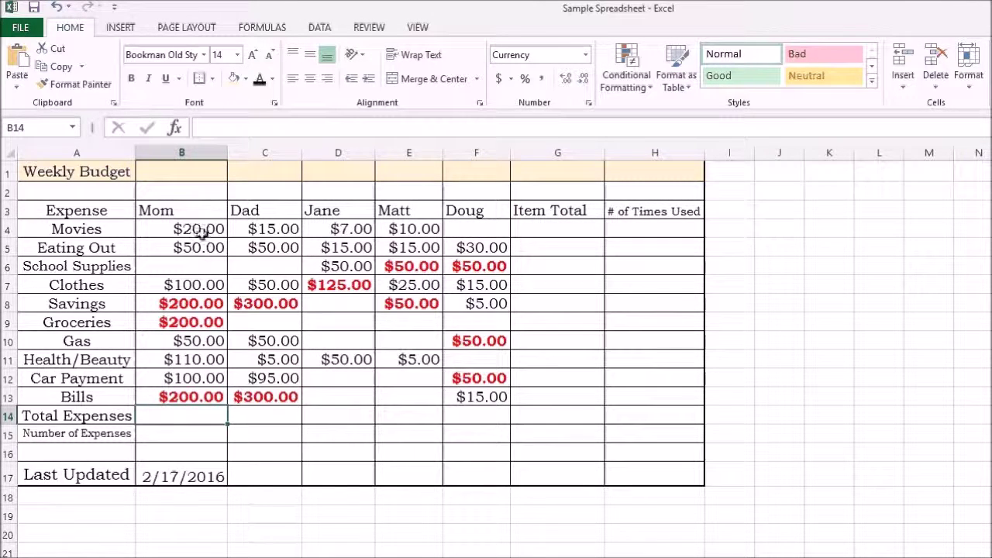
drag(205, 225, 194, 397)
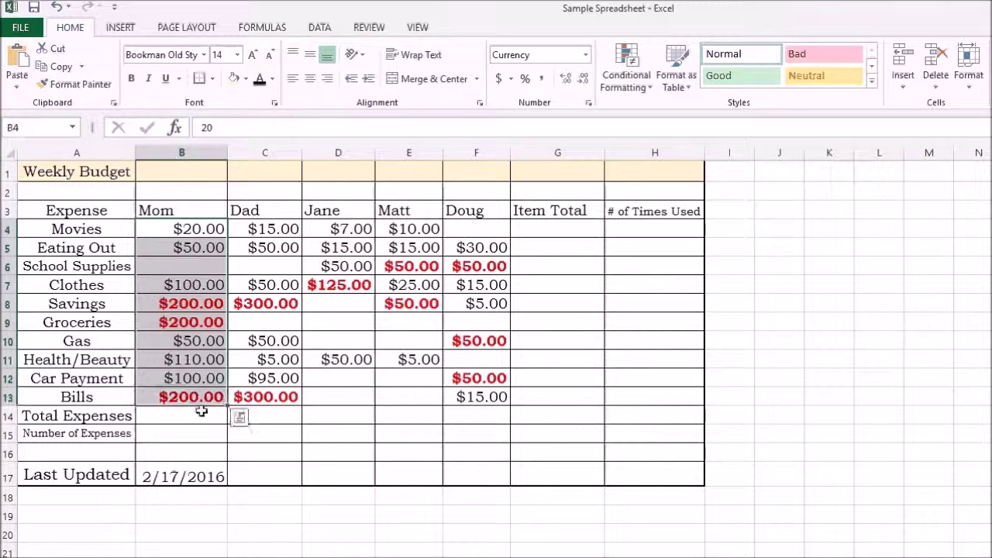
click(200, 417)
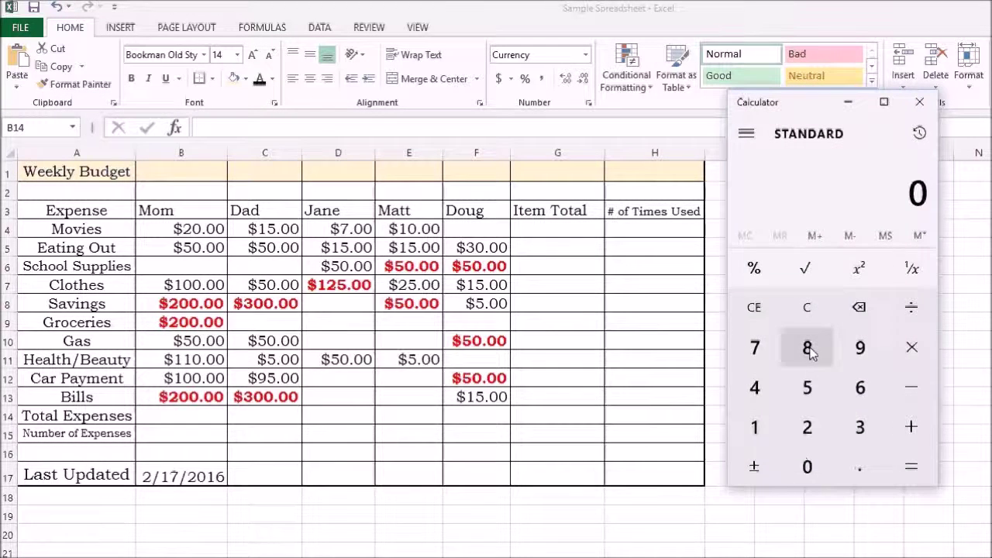
click(807, 429)
click(807, 467)
click(856, 466)
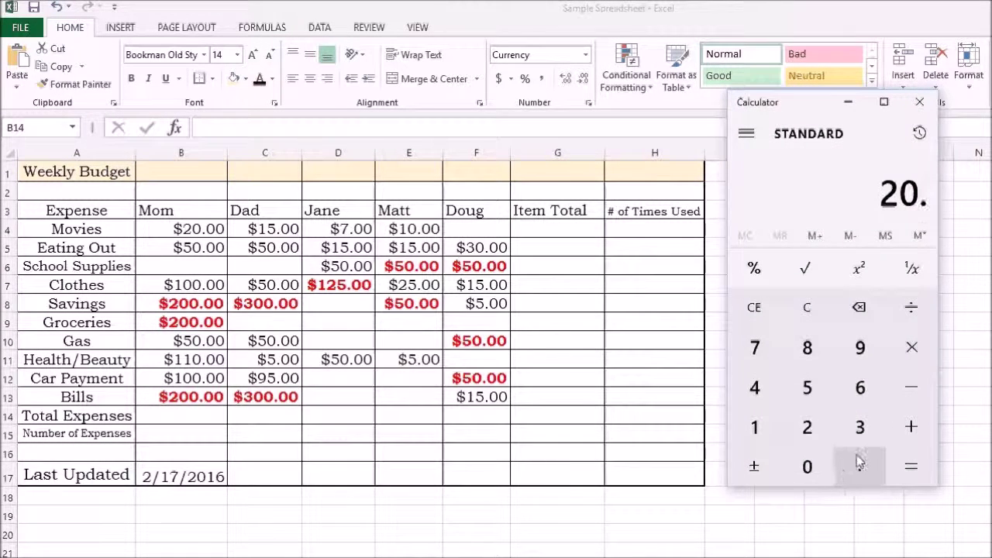
click(911, 424)
click(806, 388)
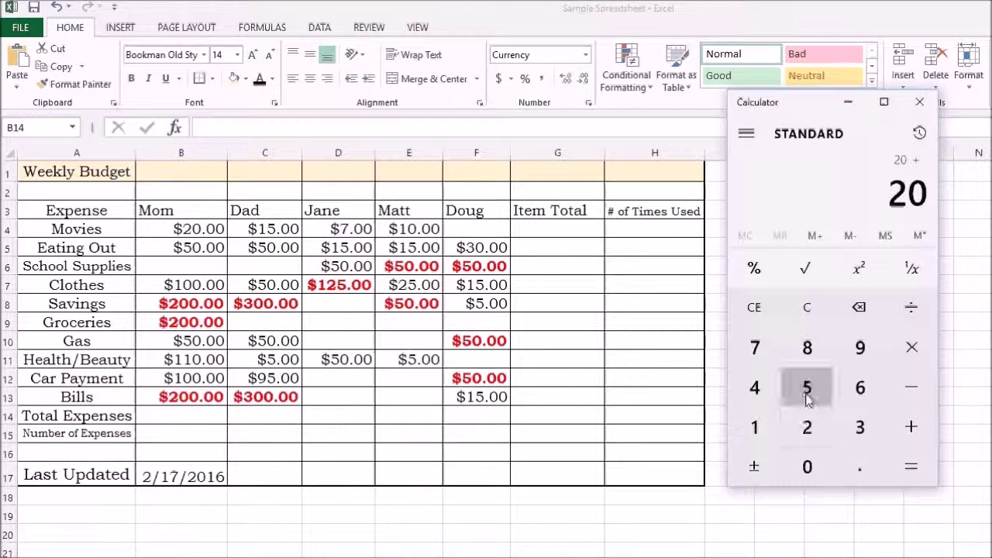
click(806, 467)
click(862, 465)
click(911, 466)
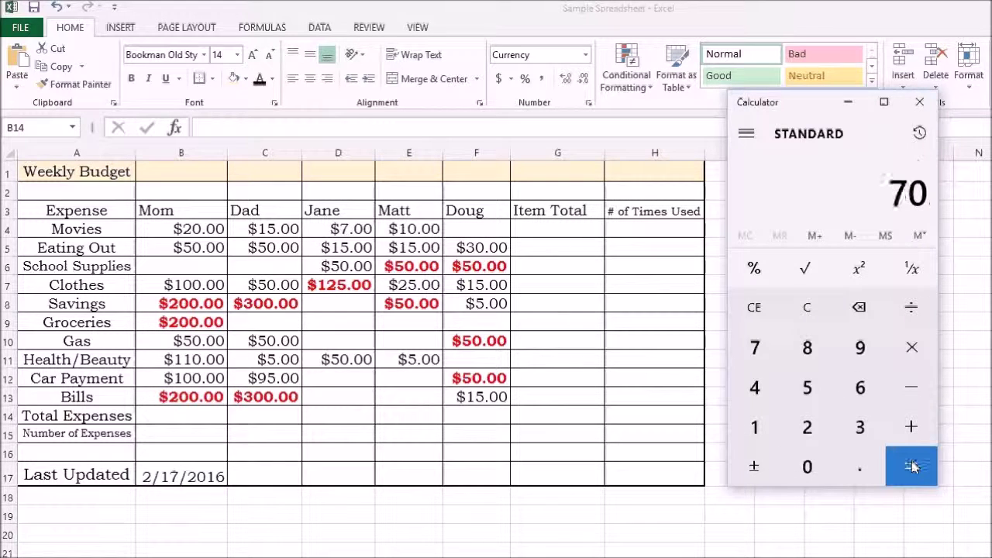
click(849, 104)
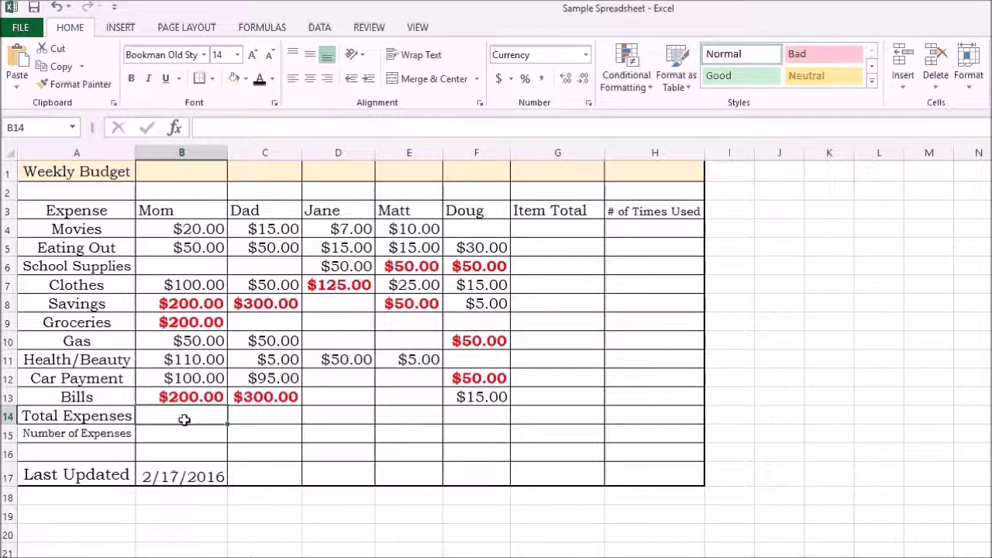
- Total Mom's expenses in B14 with the formula =SUM(B4:B13)
text(=sum)
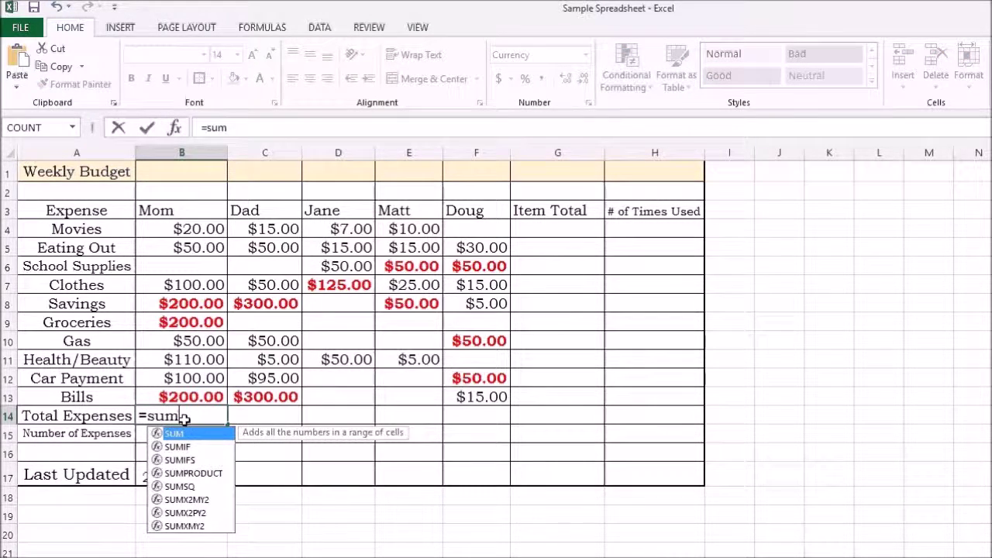
text(()
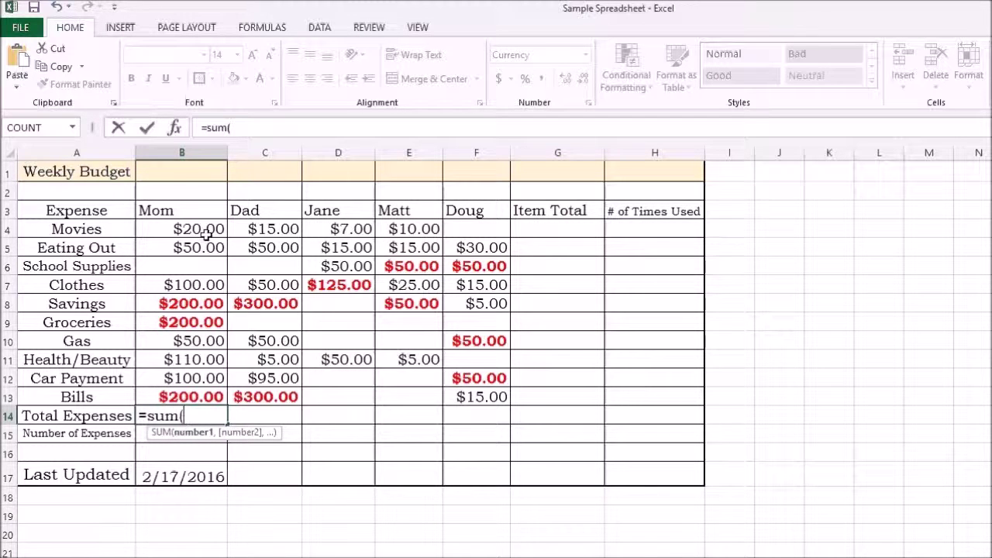
drag(211, 229, 220, 396)
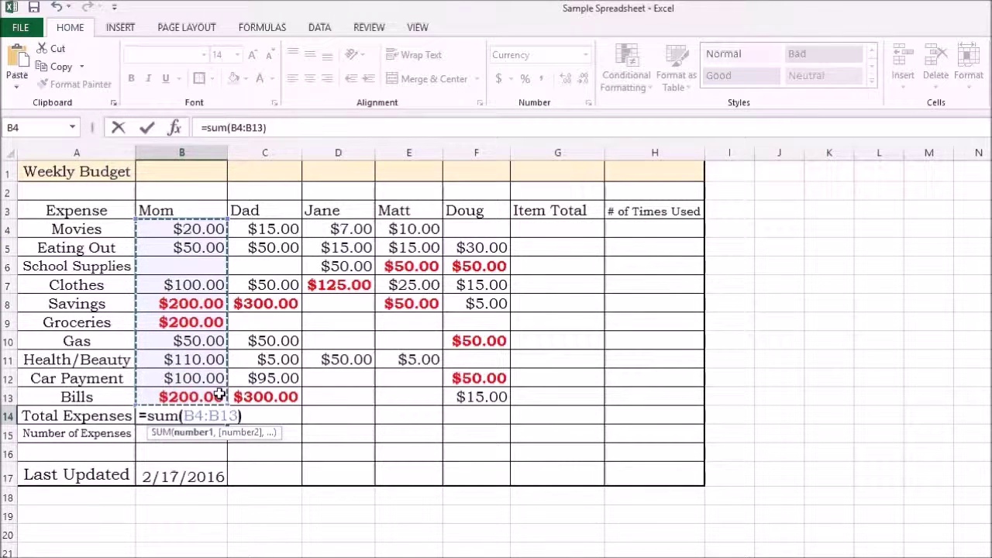
key(Return)
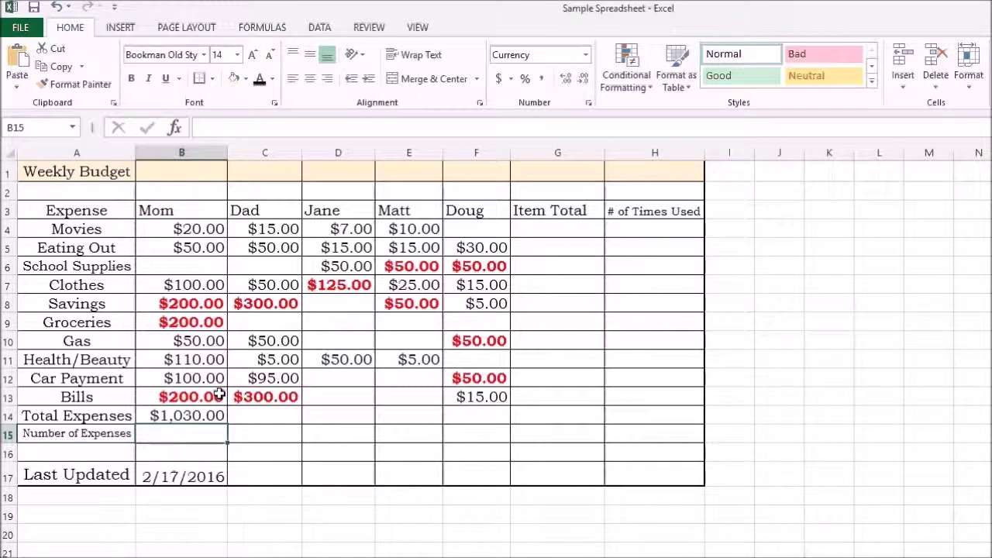
- Total Dad's expenses in C14 with the formula =SUM(C4:C13)
click(285, 416)
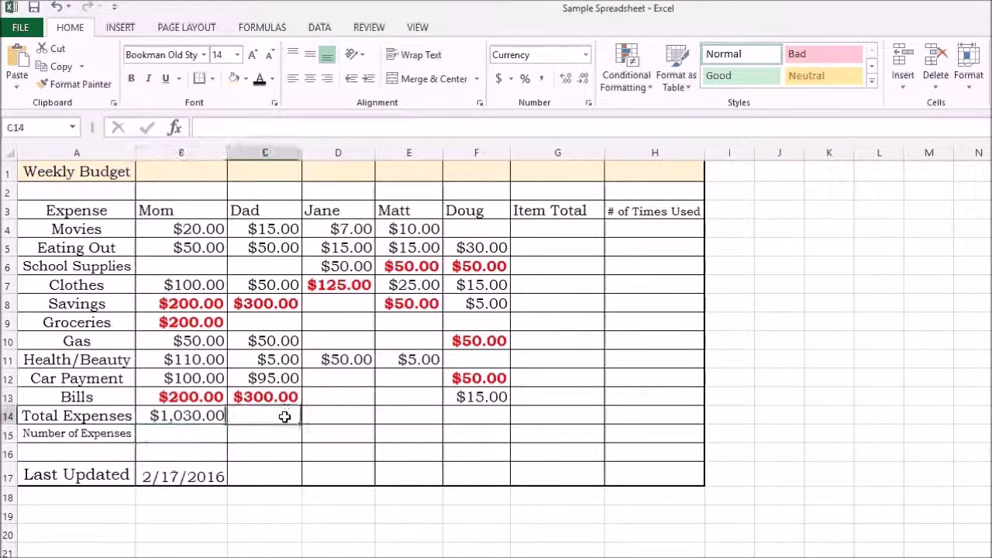
text(=)
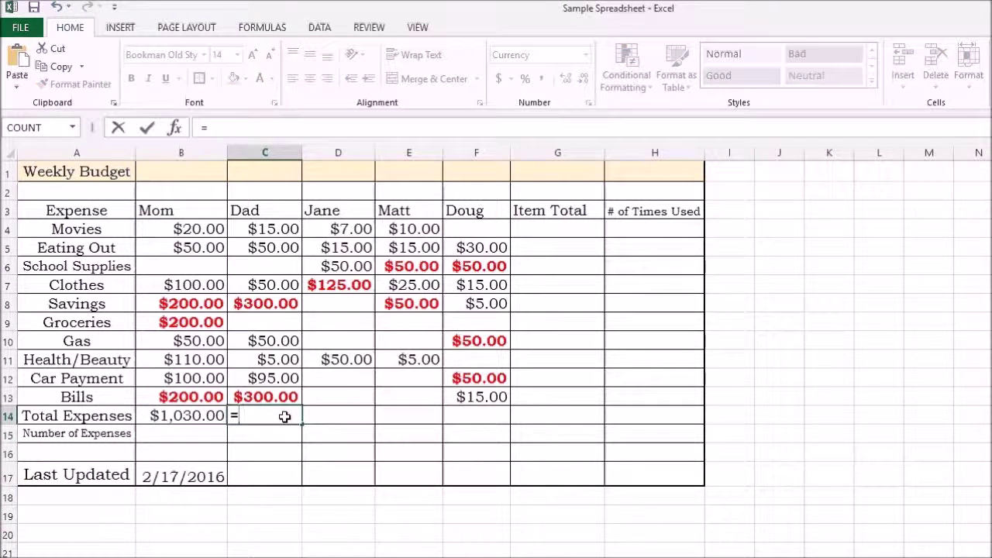
text(sum()
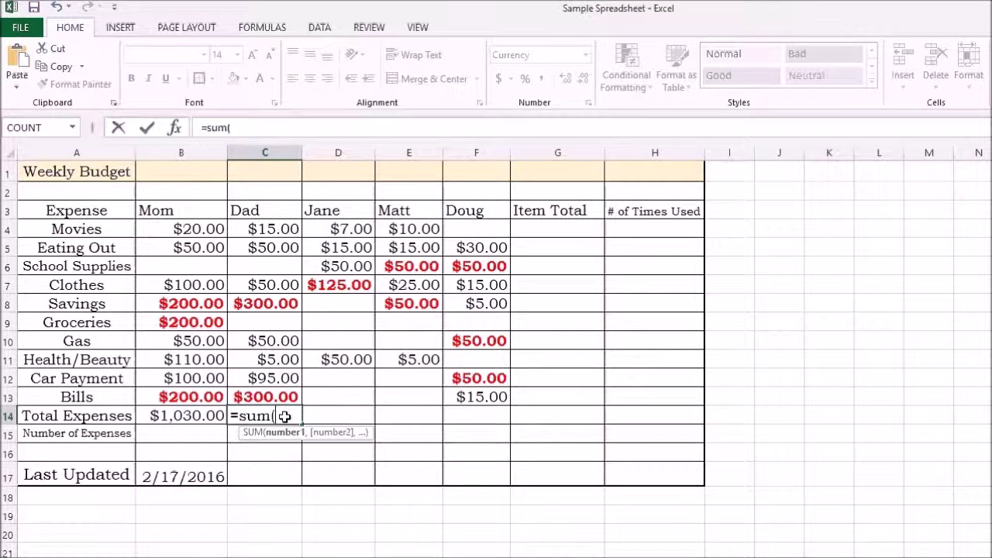
drag(281, 228, 281, 387)
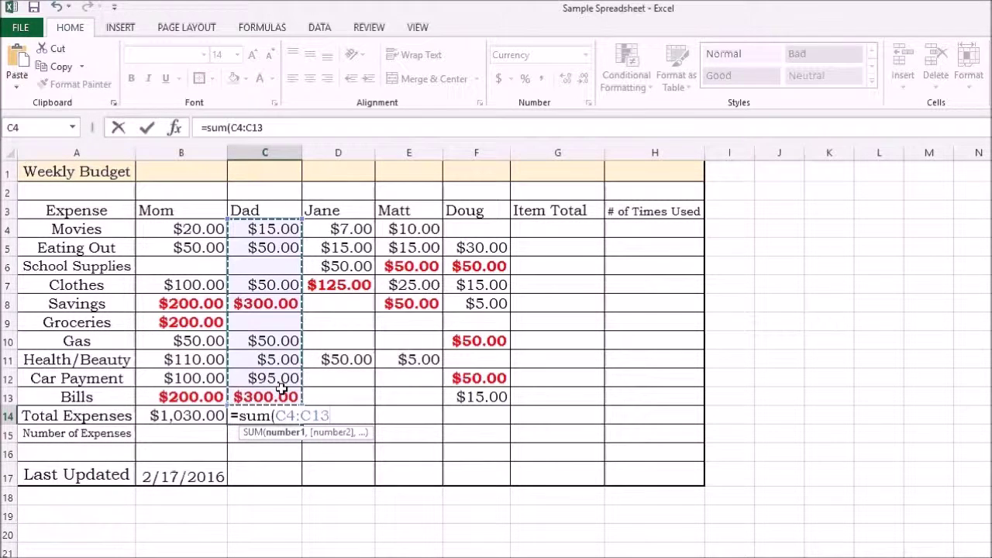
text())
key(Return)
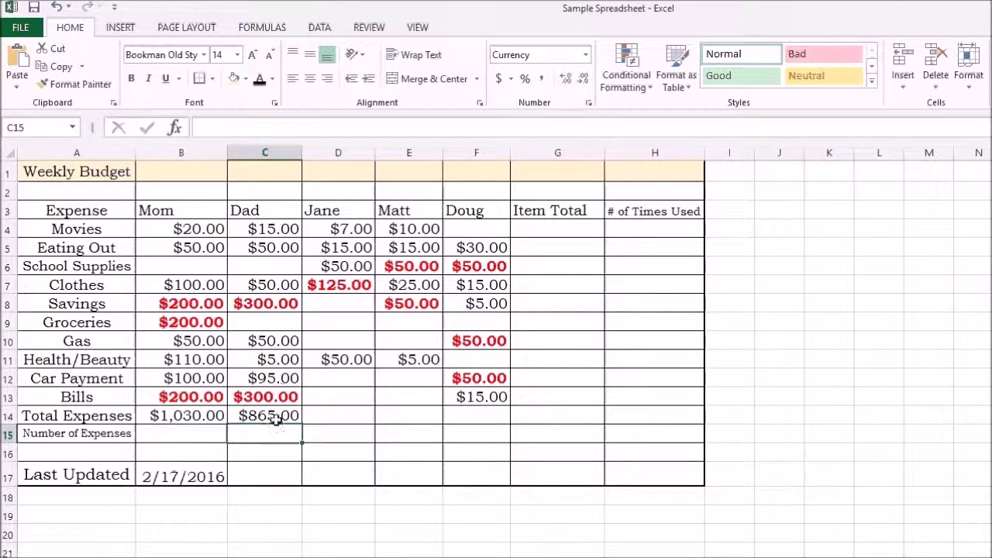
- Try filling the total formula from C14 across to F14, and undo the fill
click(259, 416)
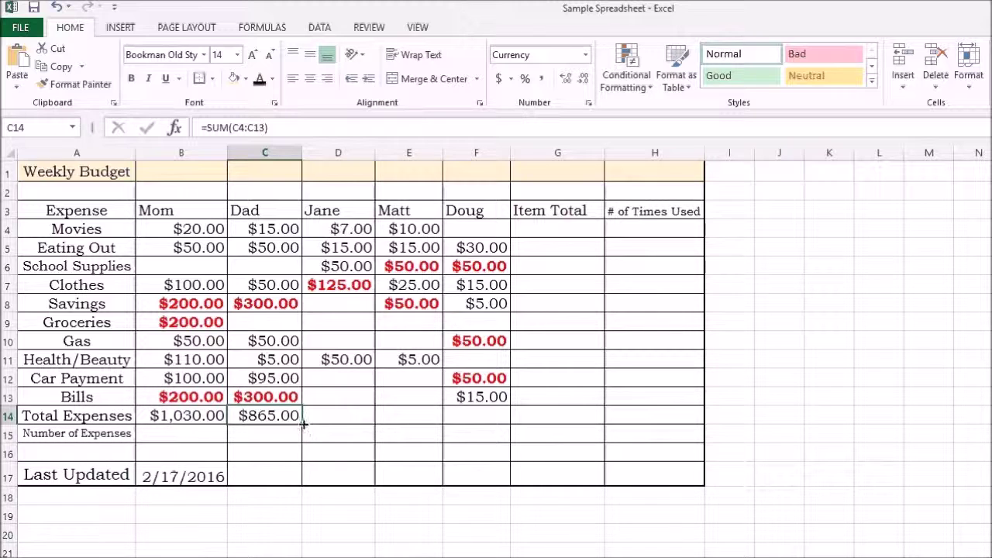
drag(303, 423, 490, 418)
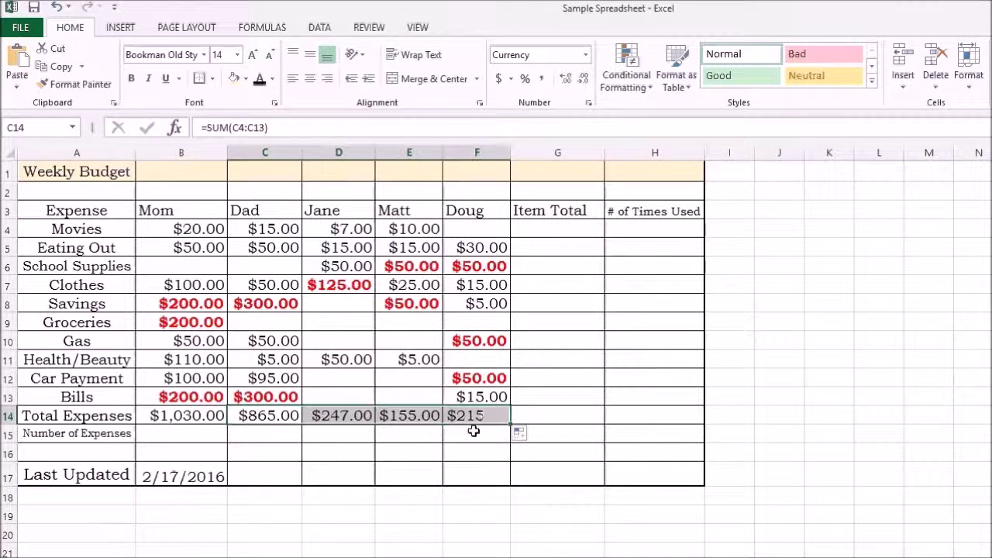
click(56, 7)
- Copy Dad's total formula from C14 and paste it into D14, E14 and F14
key(ctrl+c)
click(341, 411)
click(405, 416)
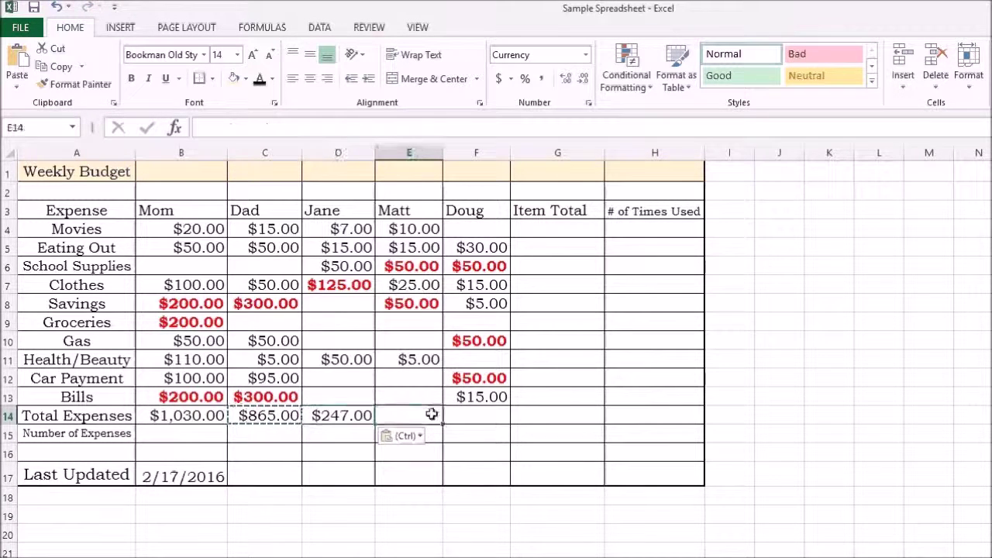
key(ctrl+v)
click(472, 414)
key(ctrl+v)
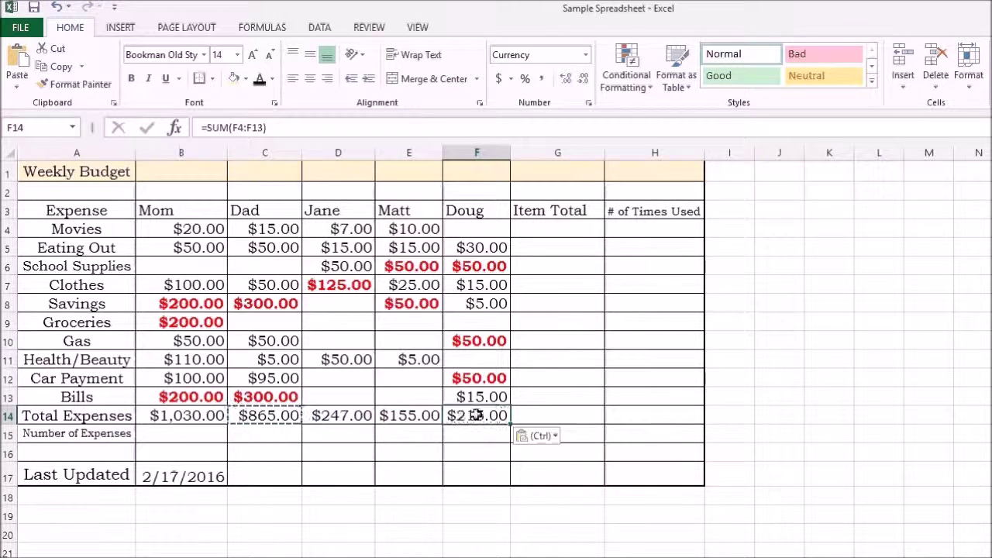
- Undo the pasted total formulas in D14, E14 and F14
click(57, 7)
click(57, 7)
click(57, 7)
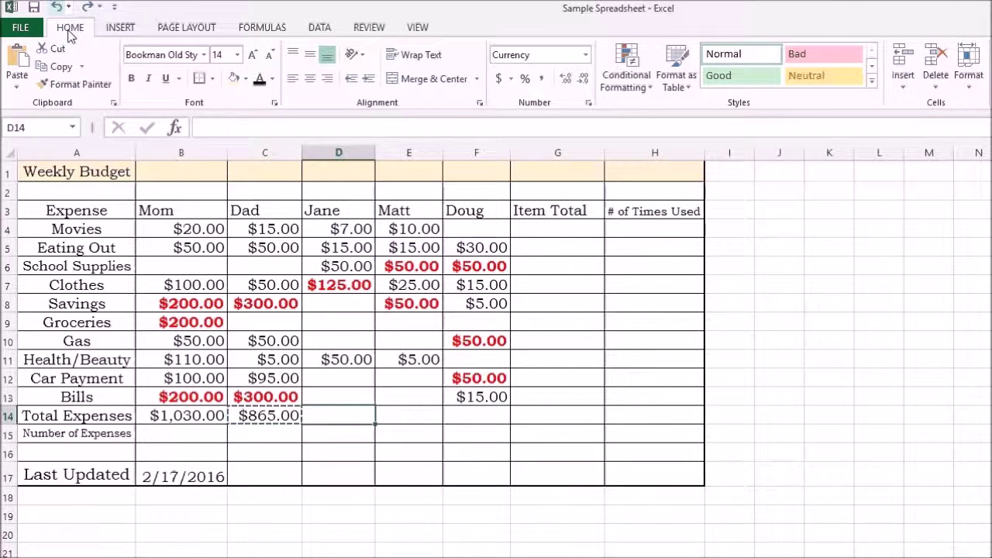
- Fill Dad's total formula from C14 across D14:F14 to total the three children's expenses
click(261, 443)
double_click(263, 434)
click(288, 414)
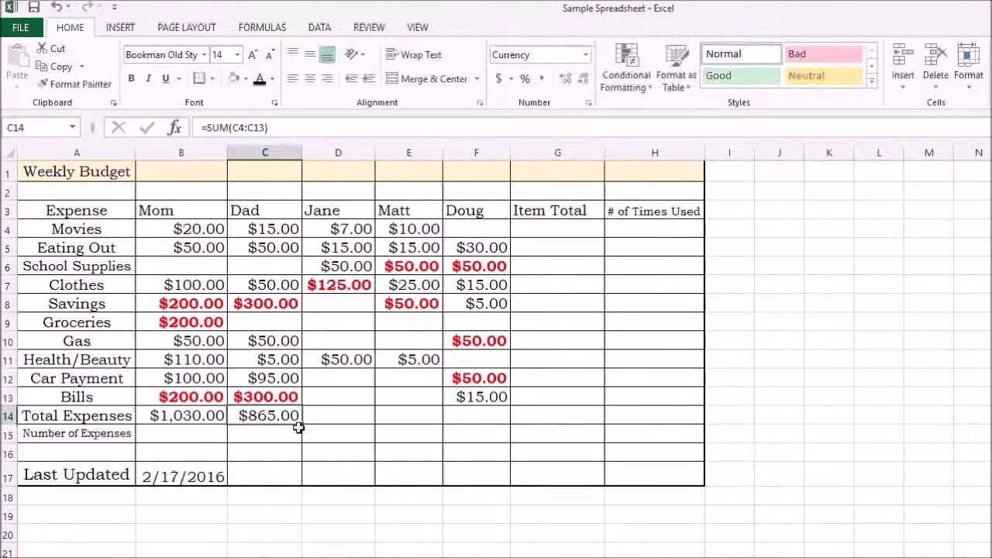
drag(304, 423, 488, 417)
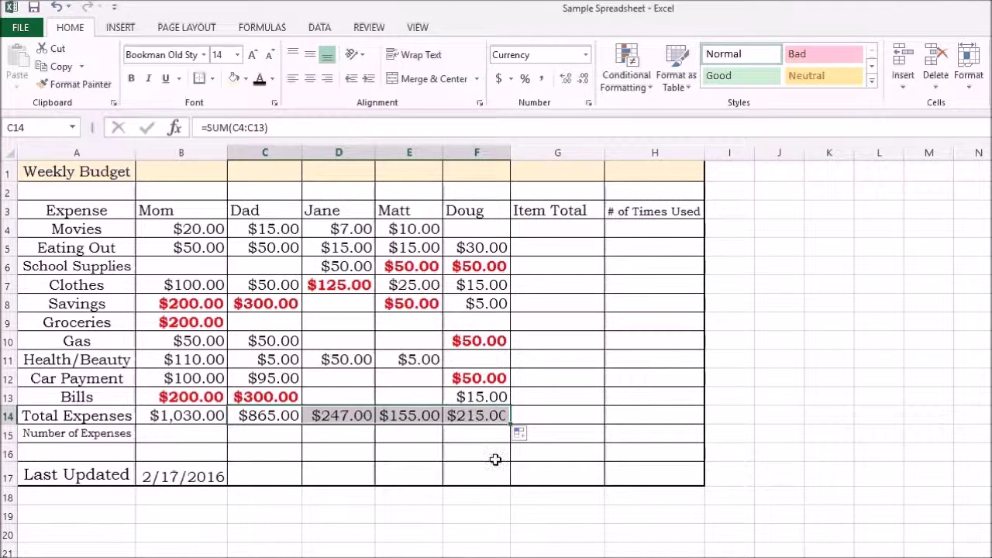
click(560, 228)
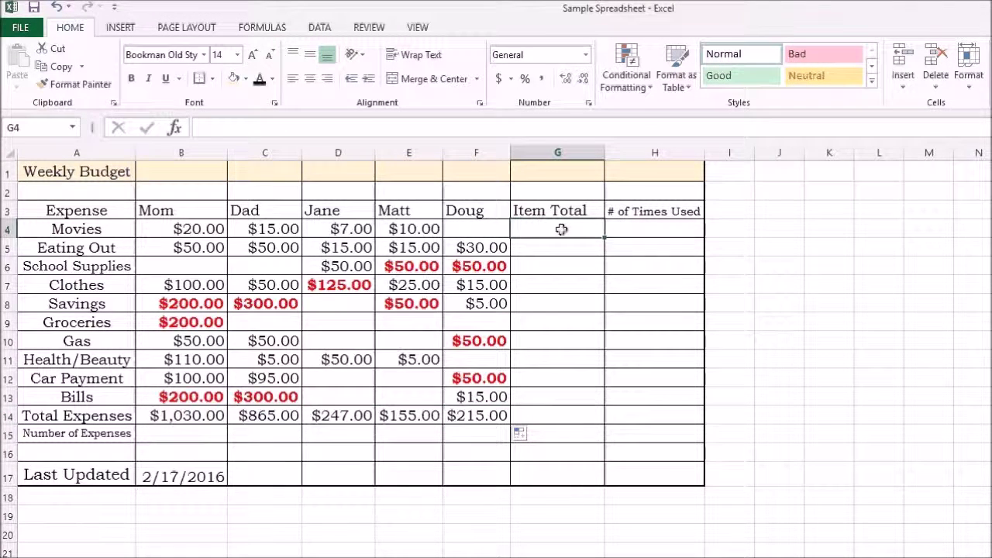
drag(332, 225, 338, 397)
click(183, 228)
drag(183, 228, 451, 228)
click(329, 230)
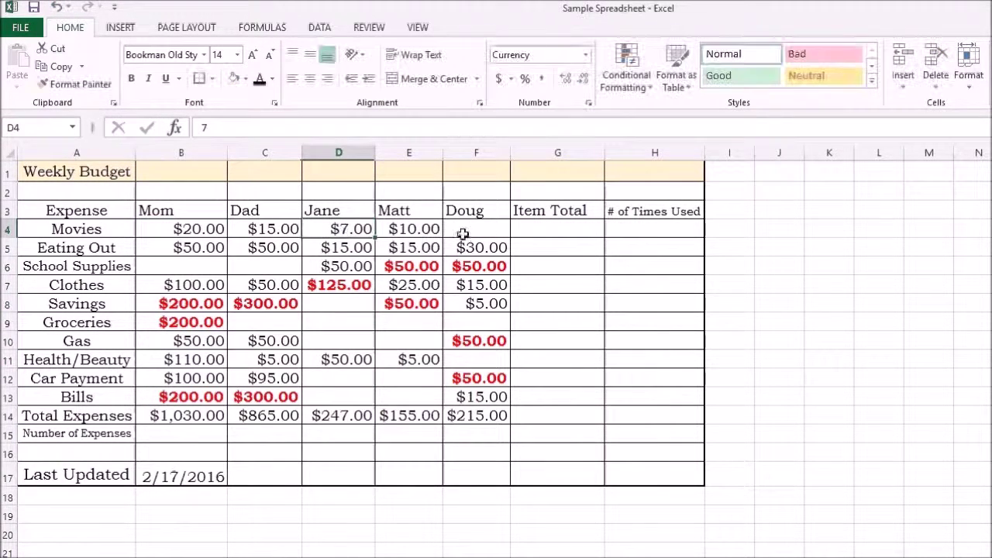
- Calculate the Movies item total in G4 with the formula =SUM(B4:F4)
click(561, 227)
text(=su)
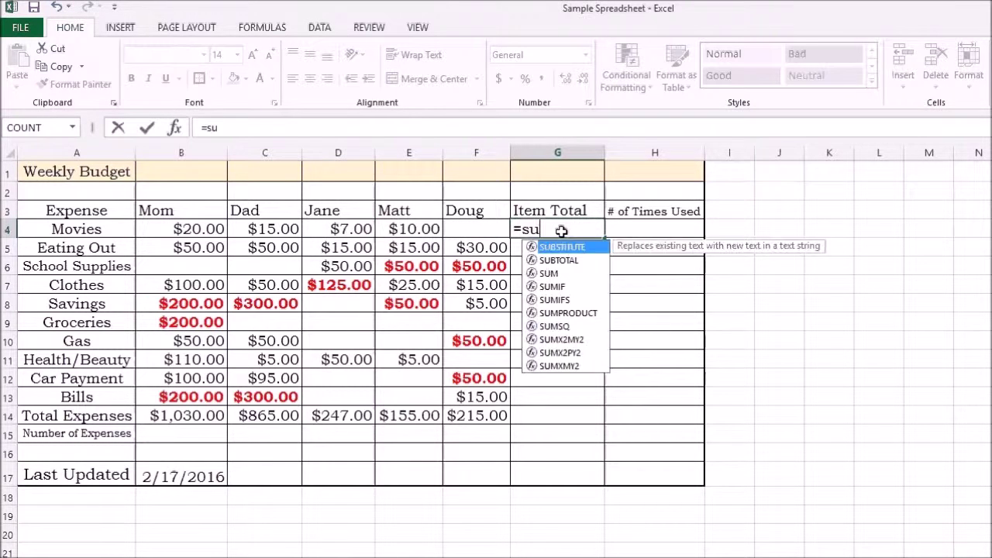
text(m()
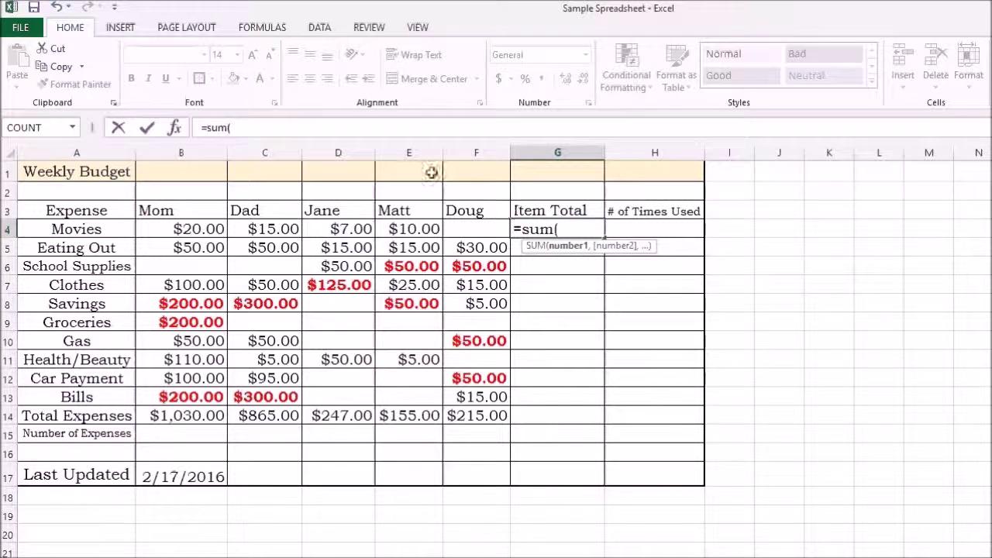
click(222, 231)
drag(223, 232, 475, 228)
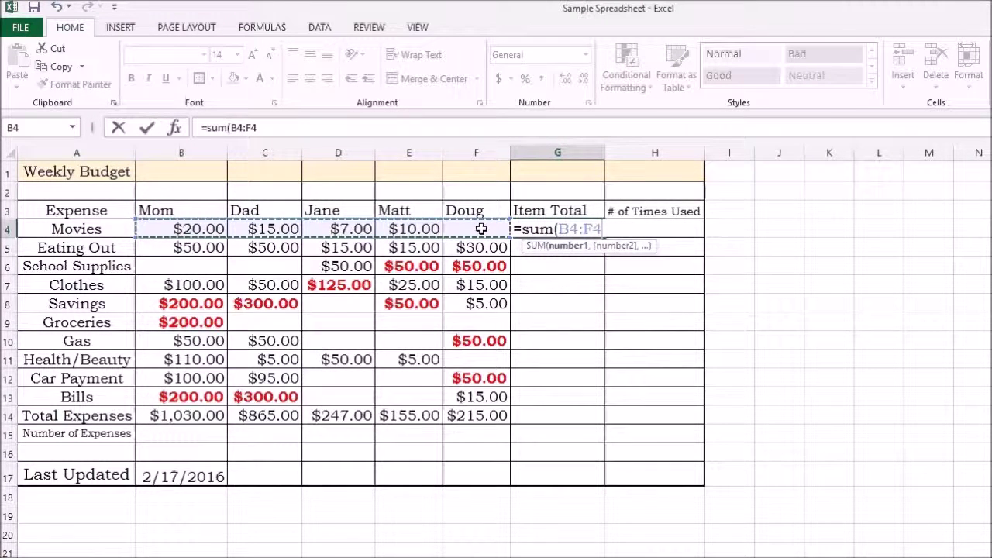
text())
key(Return)
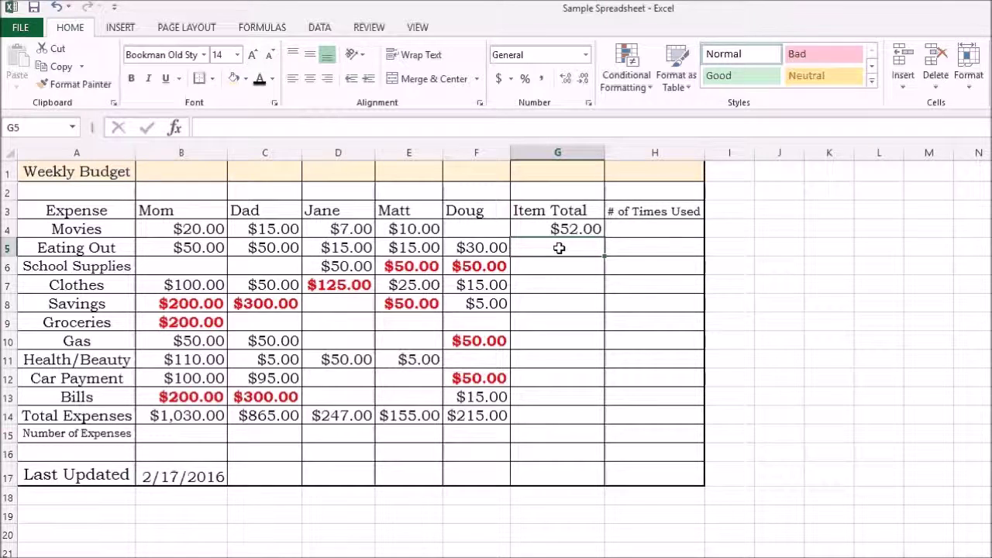
- Calculate the Eating Out item total in G5 with =SUM(B5:F5) and fill the formula down to G13
text(=sum()
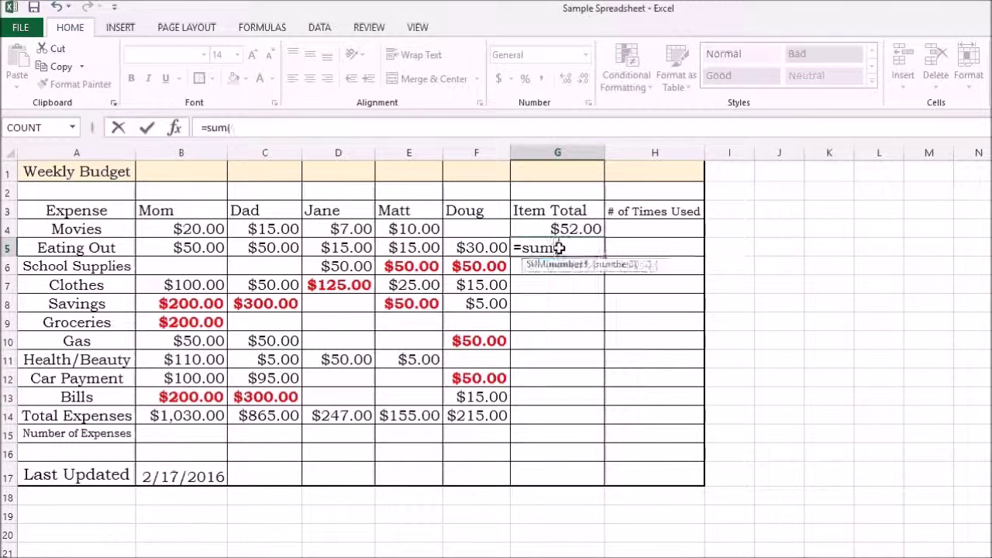
drag(199, 248, 479, 246)
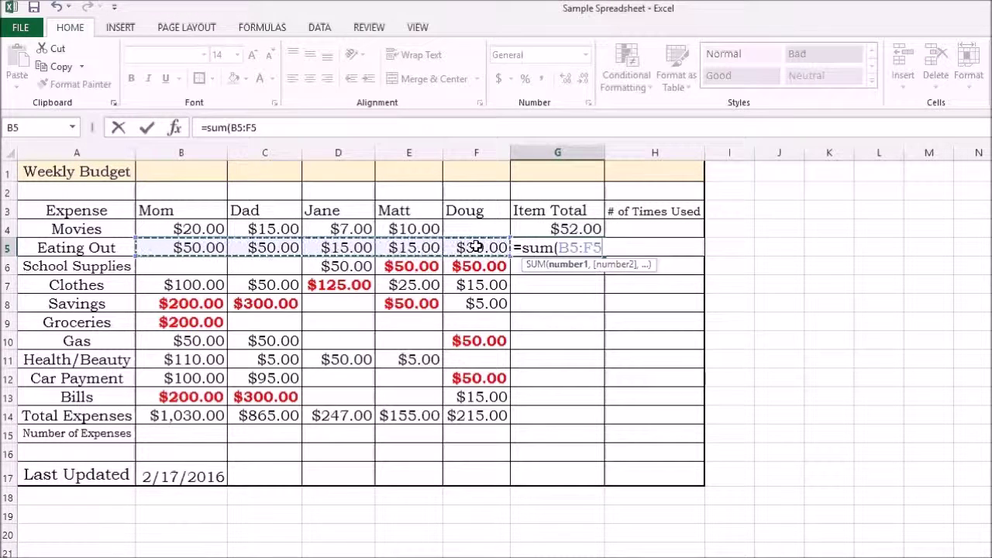
key(Return)
click(601, 248)
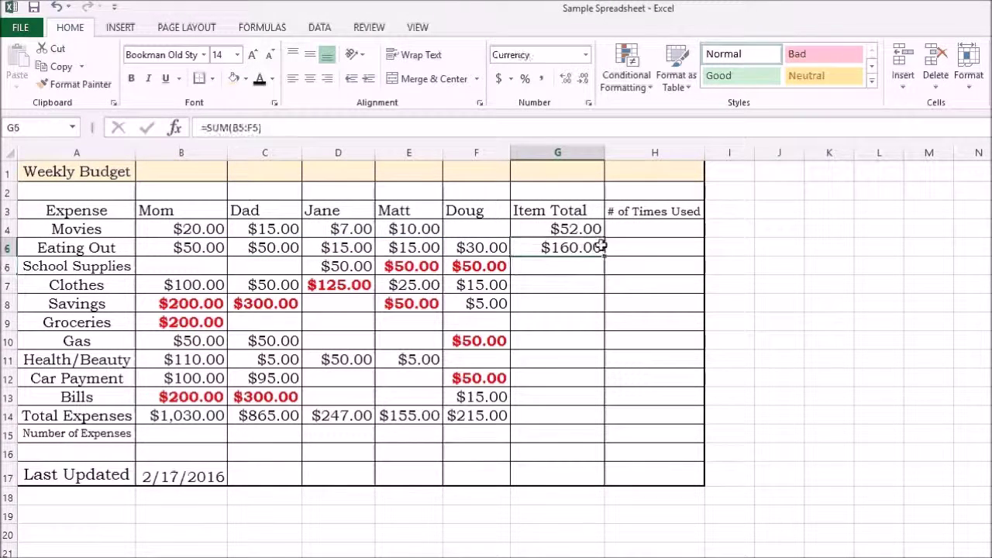
drag(604, 254, 597, 400)
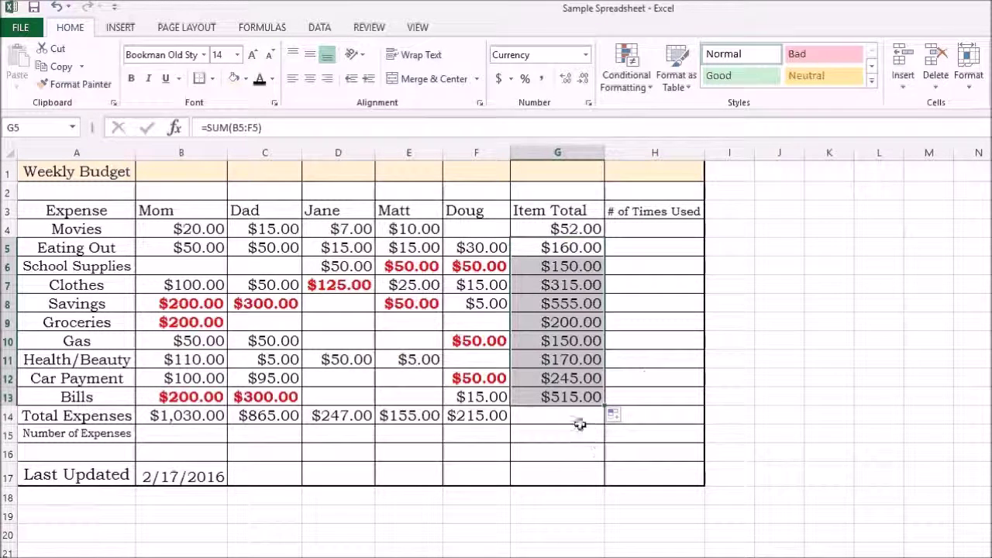
click(571, 417)
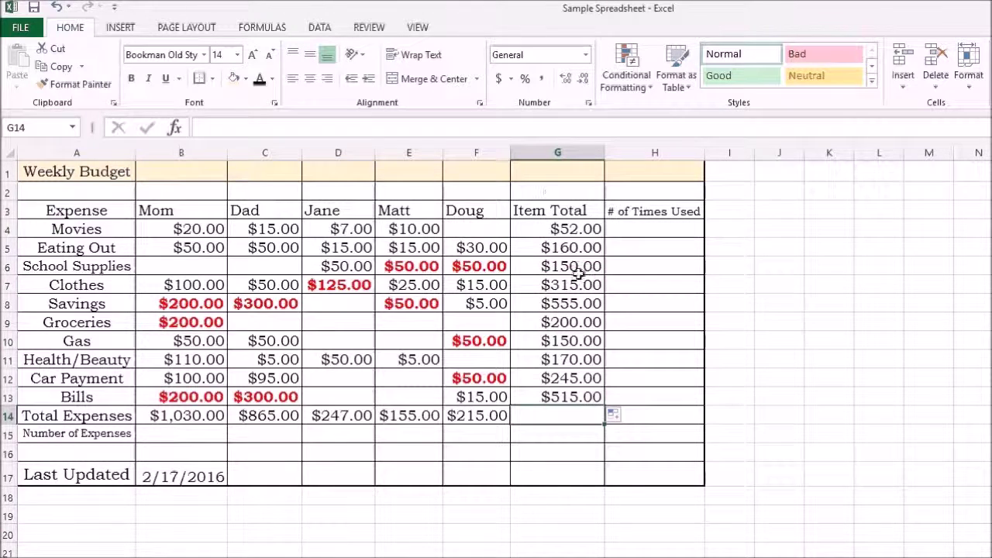
- Count Mom's expenses in B15 with the formula =COUNT(B4:B13)
click(176, 432)
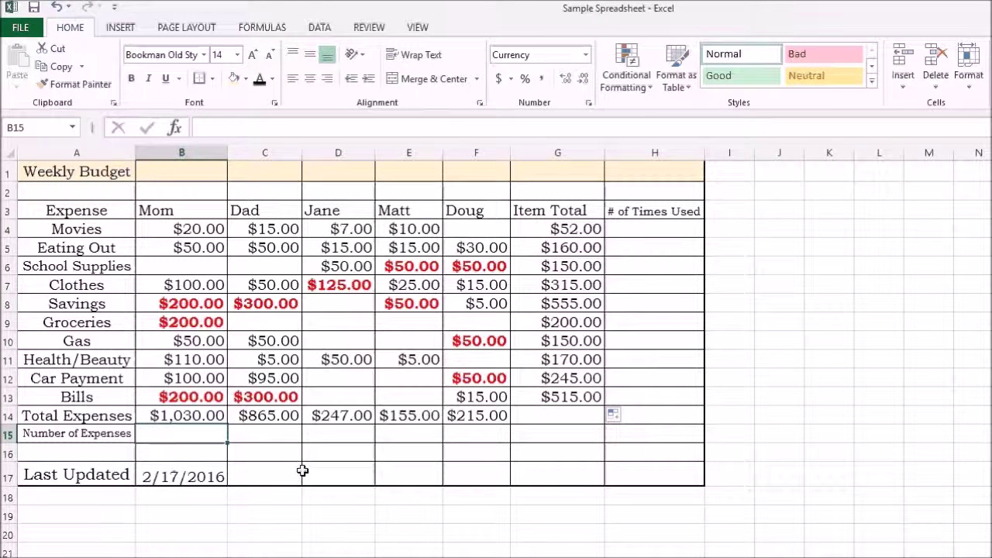
text(=coun)
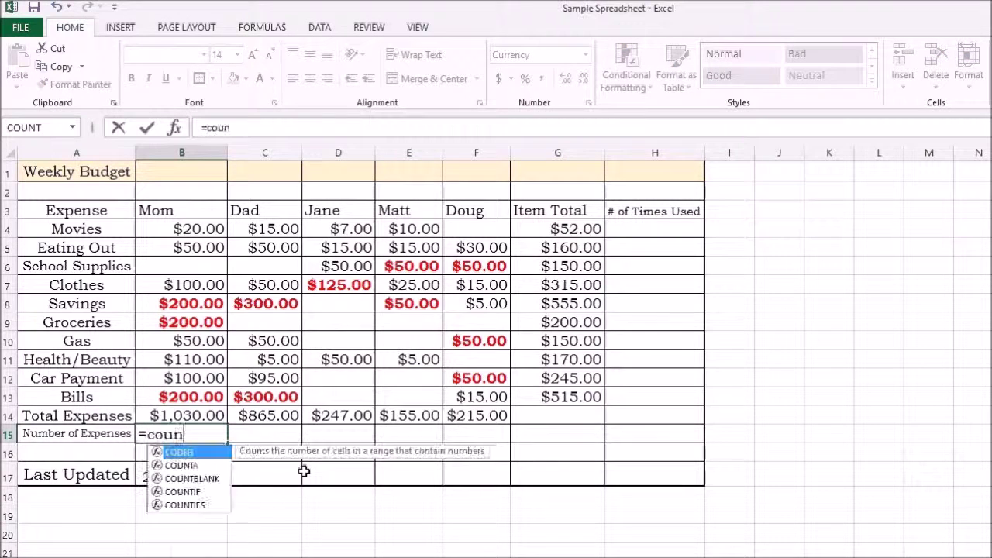
text(t()
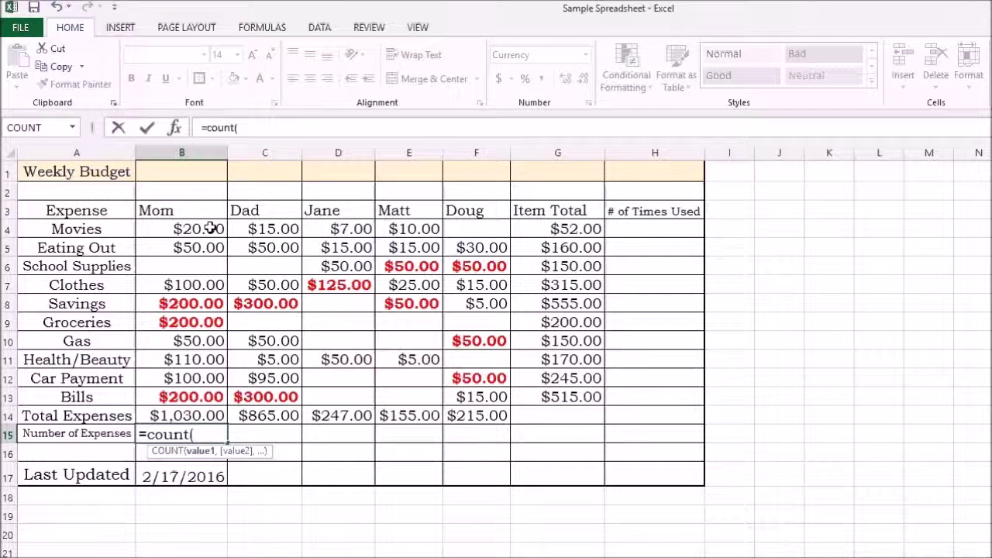
drag(211, 227, 220, 391)
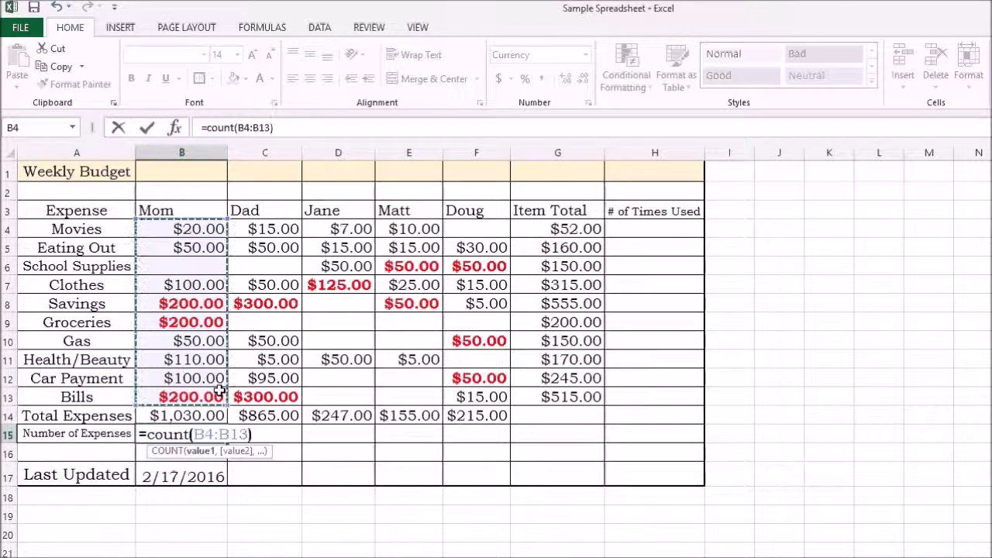
key(Return)
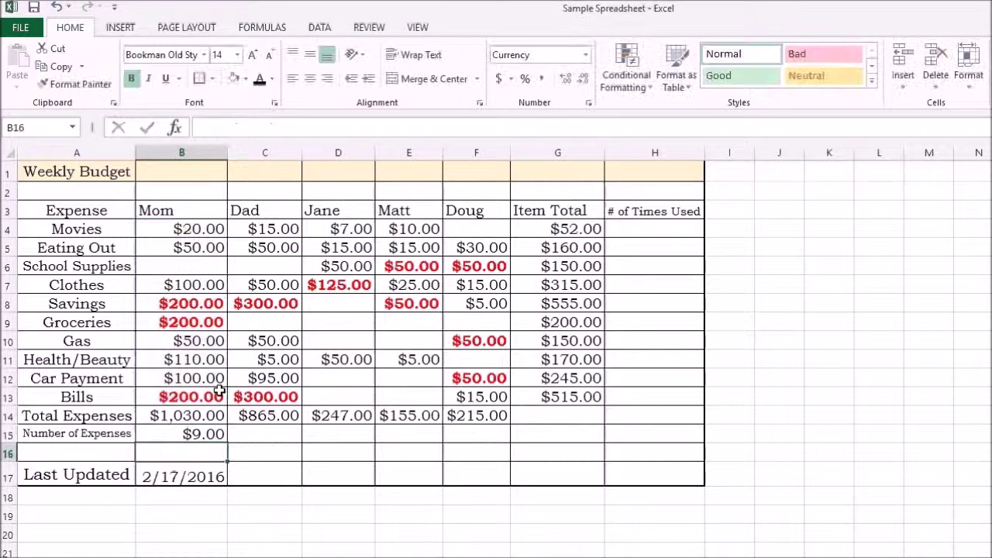
- Format the Number of Expenses cells B15:F15 as Number with 0 decimal places
click(200, 436)
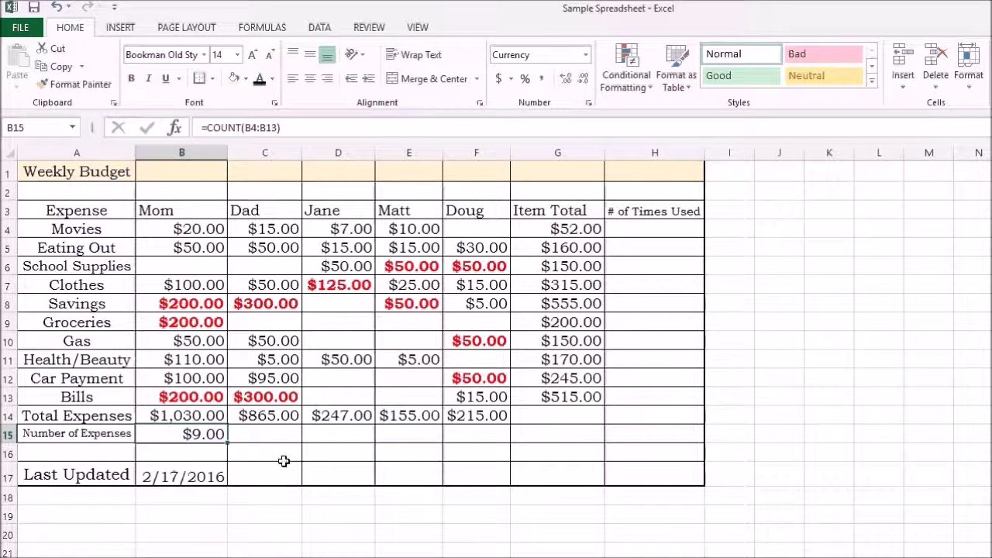
drag(226, 442, 275, 446)
click(212, 437)
drag(184, 435, 482, 434)
right_click(483, 434)
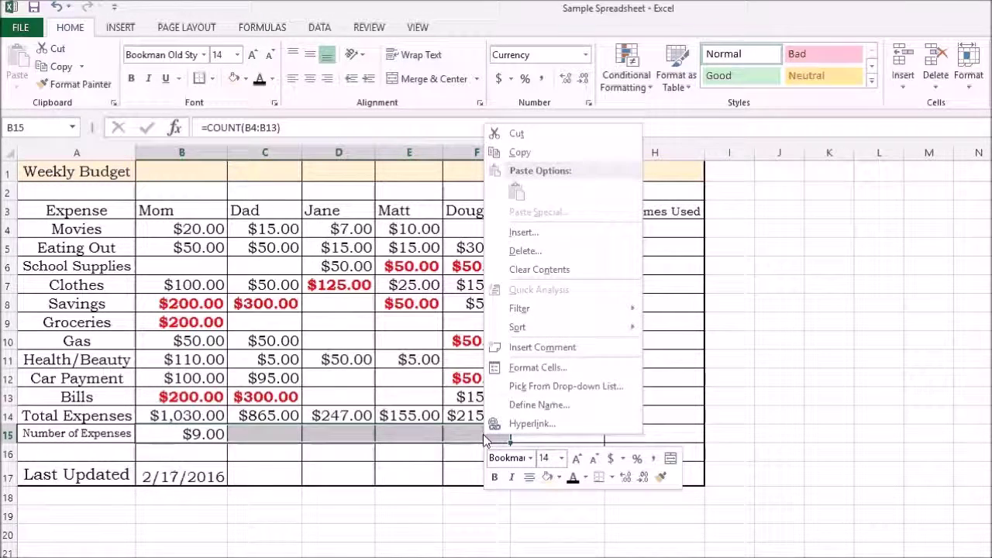
click(555, 366)
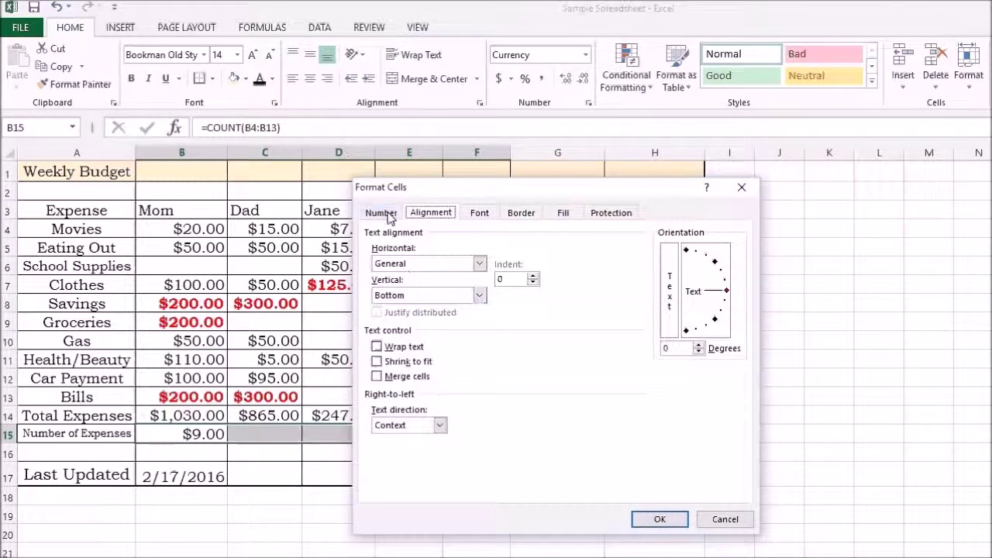
click(394, 214)
click(391, 256)
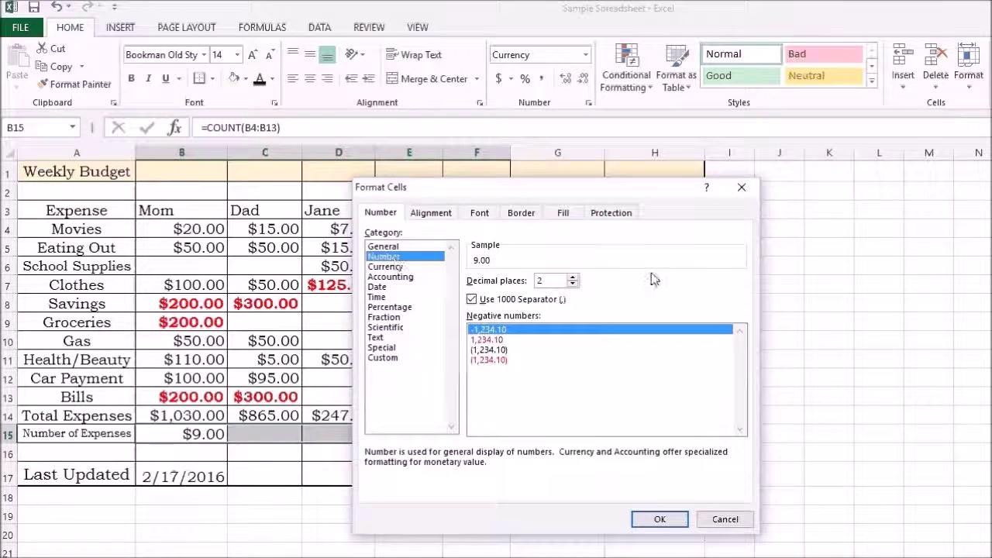
click(573, 283)
click(573, 283)
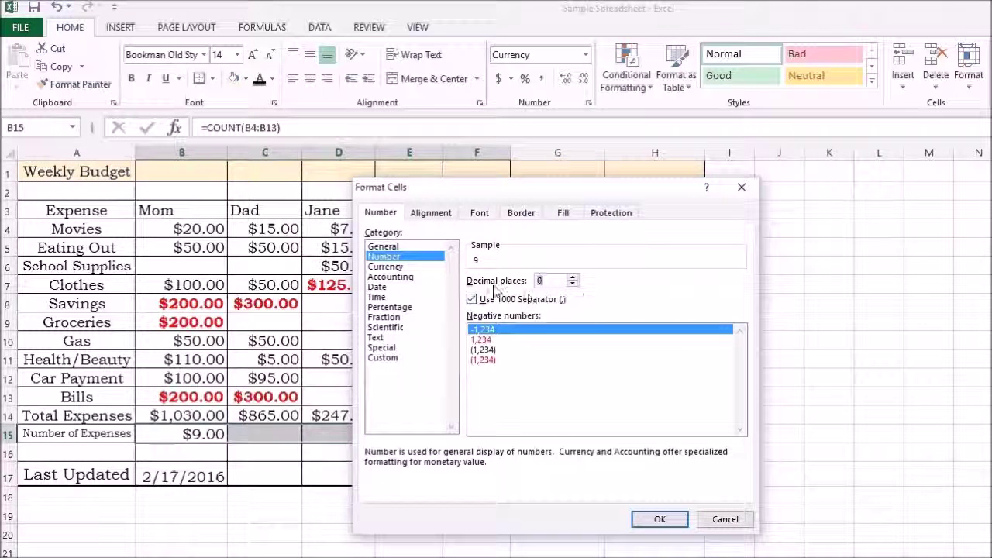
click(660, 520)
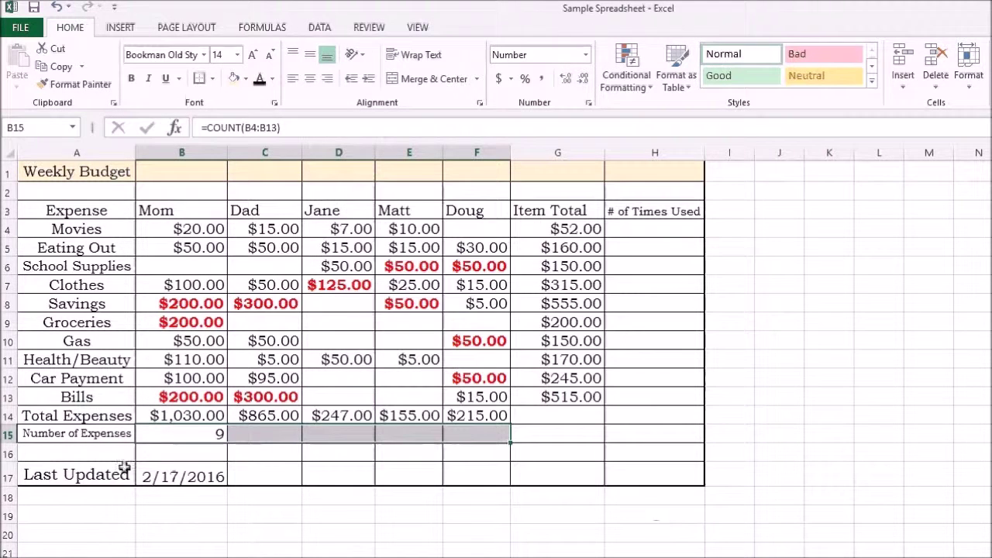
- Count Dad's expenses in C15 with =COUNT(C4:C13) and fill the formula across to F15
click(205, 433)
click(290, 434)
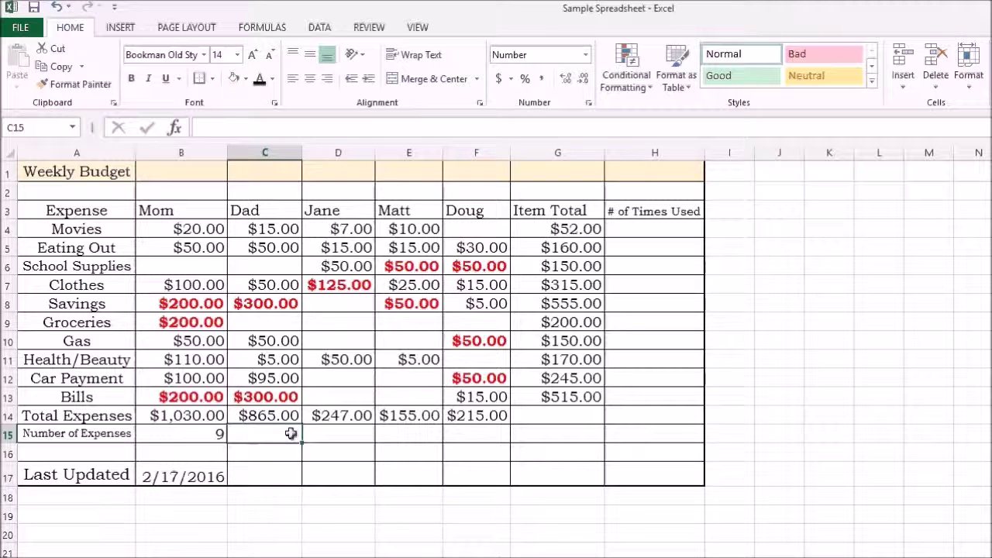
text(=coun)
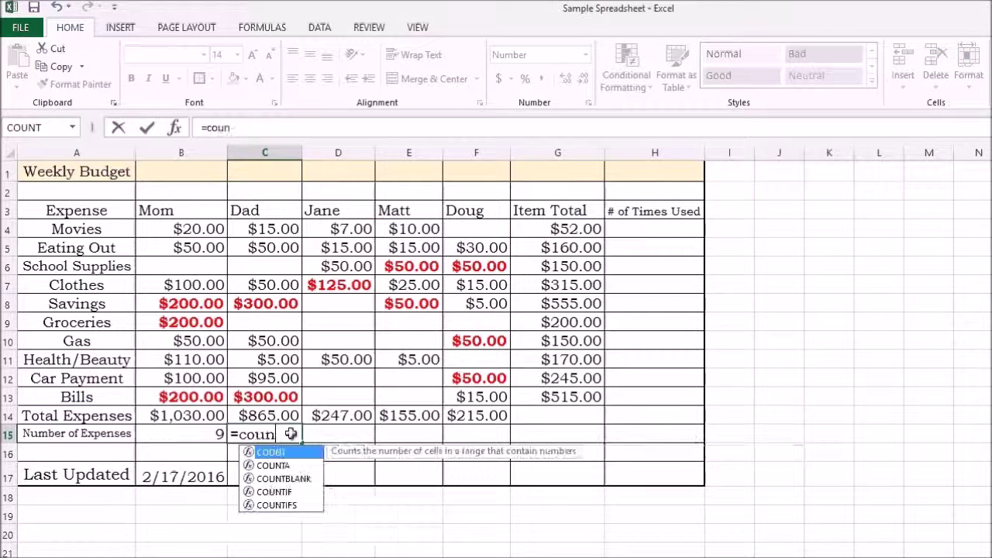
text(t()
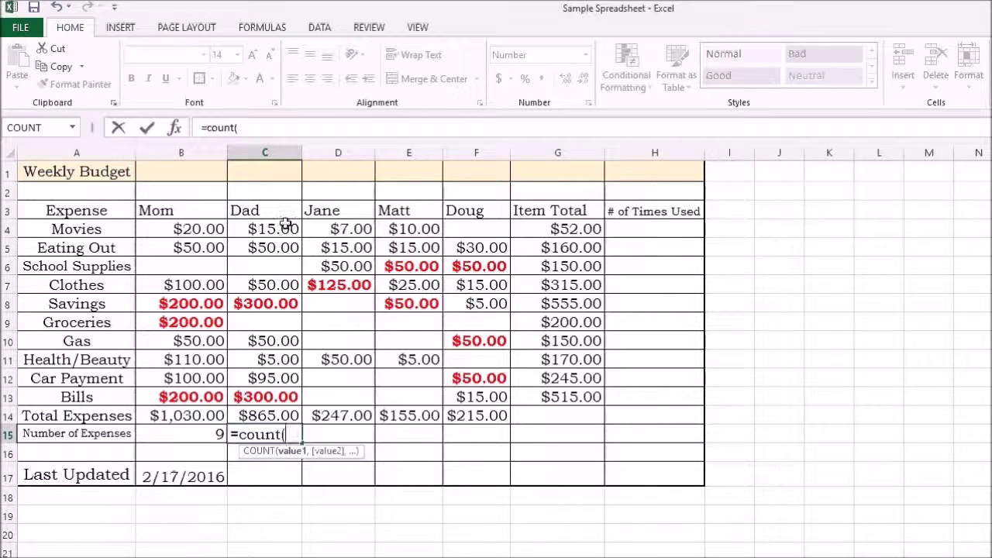
drag(285, 223, 287, 397)
text())
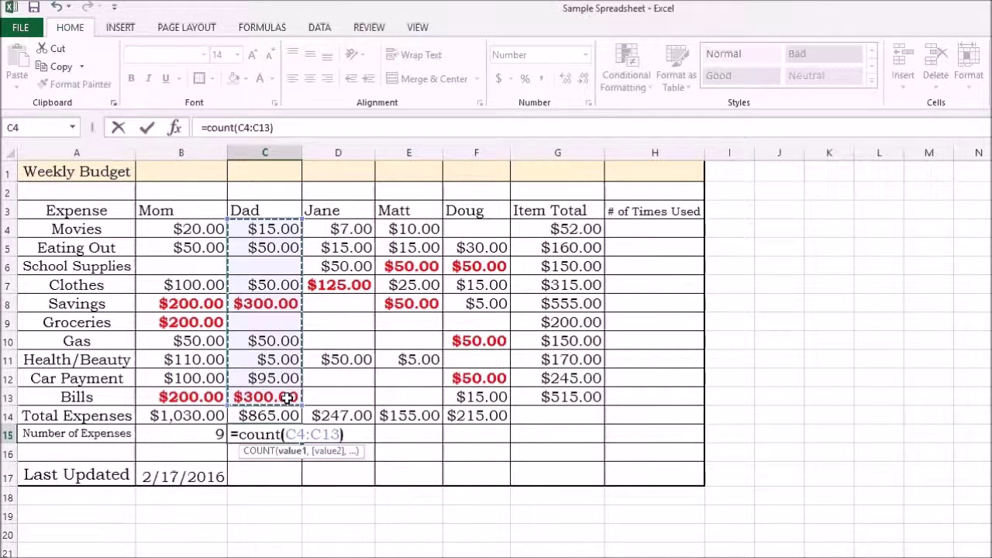
key(Return)
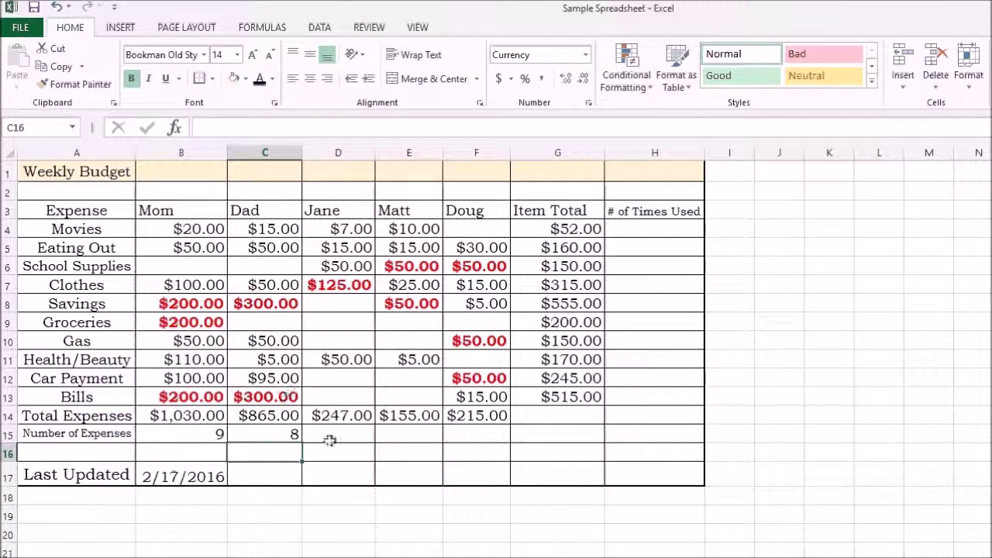
click(294, 434)
drag(304, 443, 494, 443)
click(681, 225)
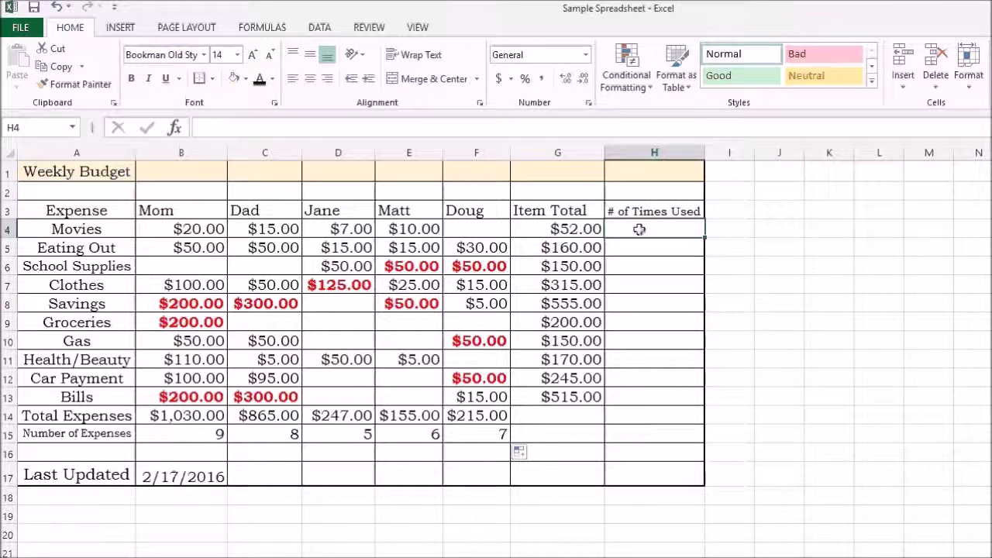
drag(196, 228, 200, 418)
drag(192, 231, 484, 231)
click(595, 230)
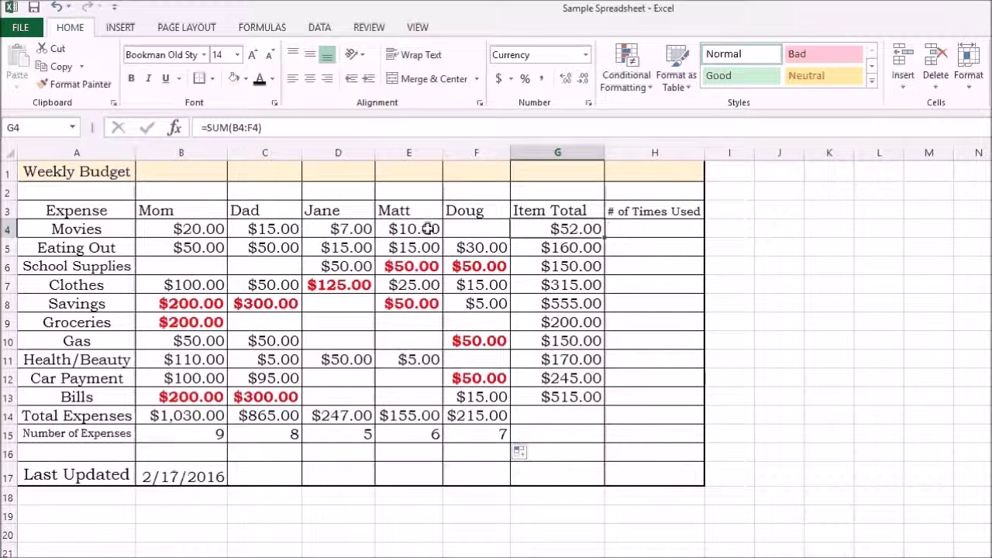
- Count how many times Movies was used in H4 with the formula =COUNT(B4:F4)
click(657, 227)
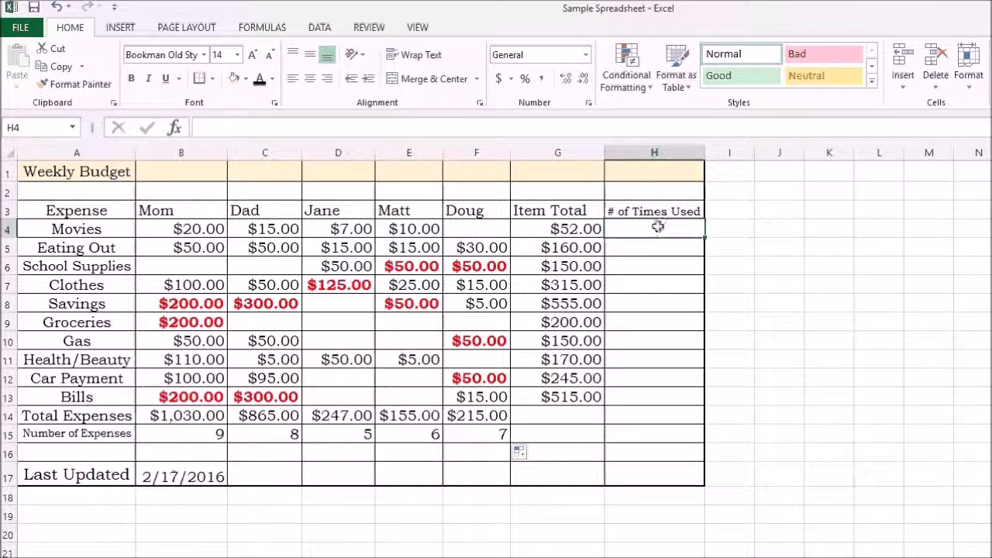
text(=count)
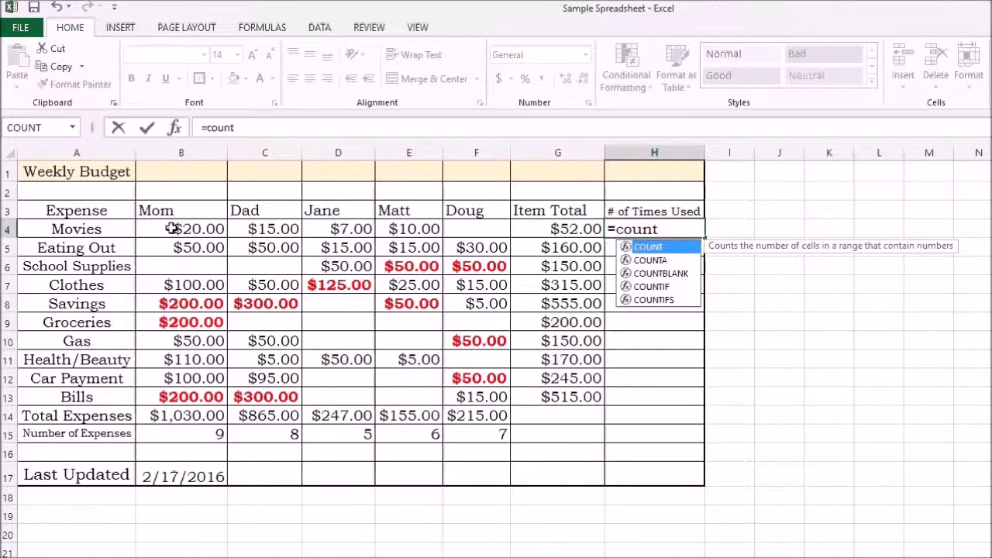
drag(172, 229, 475, 223)
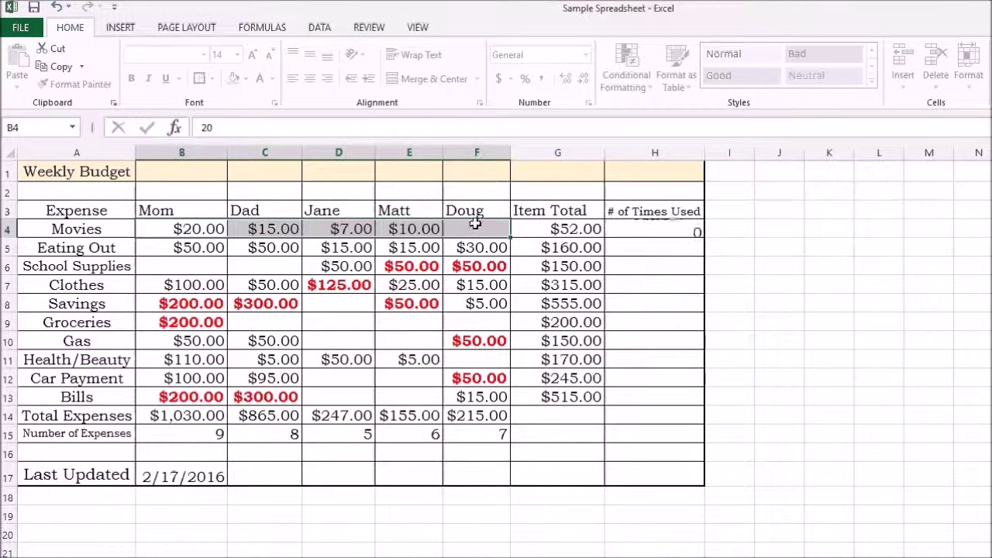
click(663, 229)
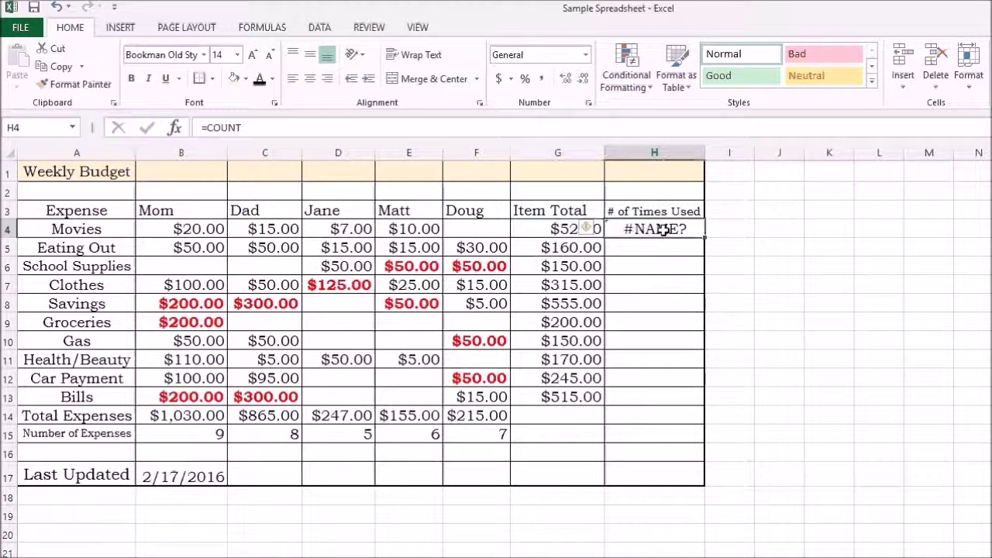
click(248, 127)
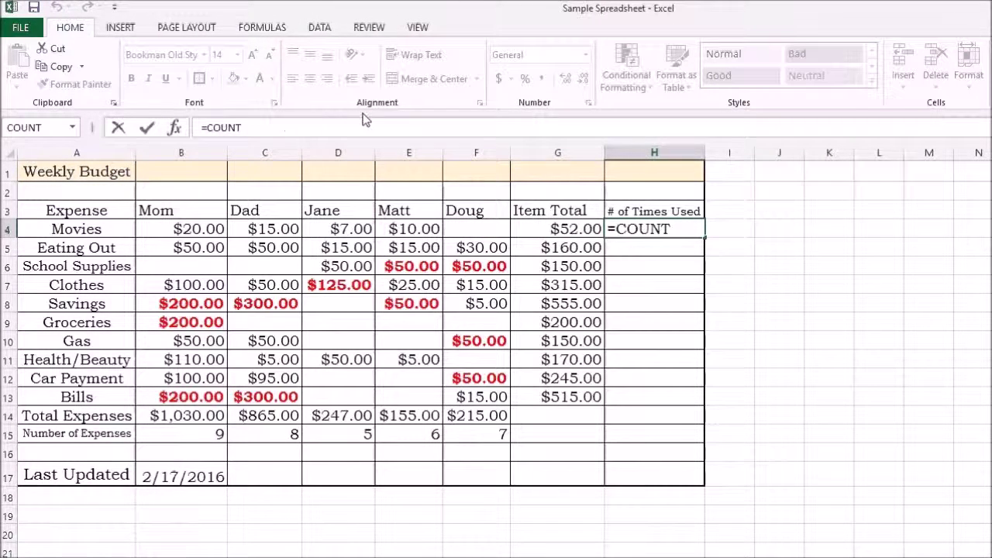
text(()
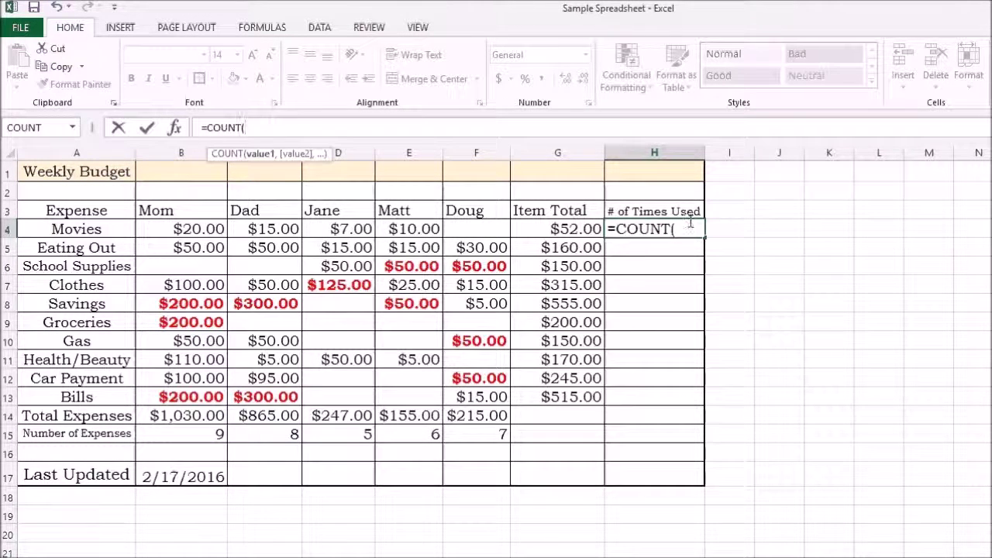
drag(192, 230, 508, 234)
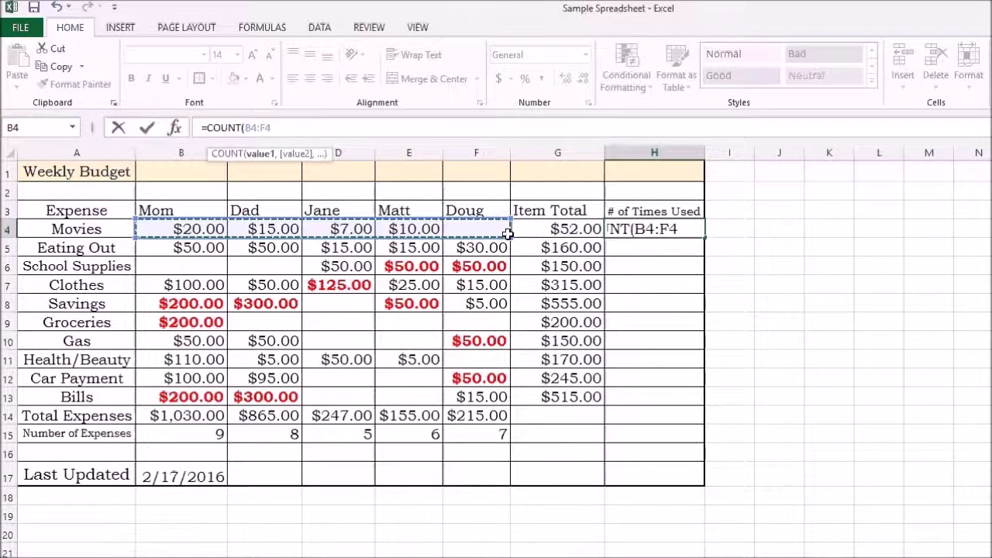
text())
key(Return)
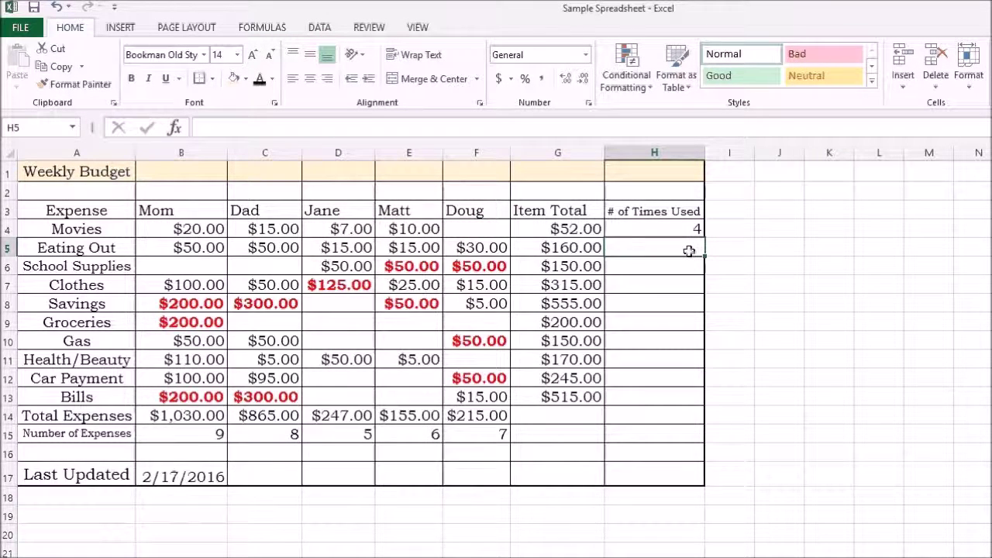
- Count the Eating Out uses in H5 with =COUNT(B5:F5) and fill the formula down to H13
text(=count)
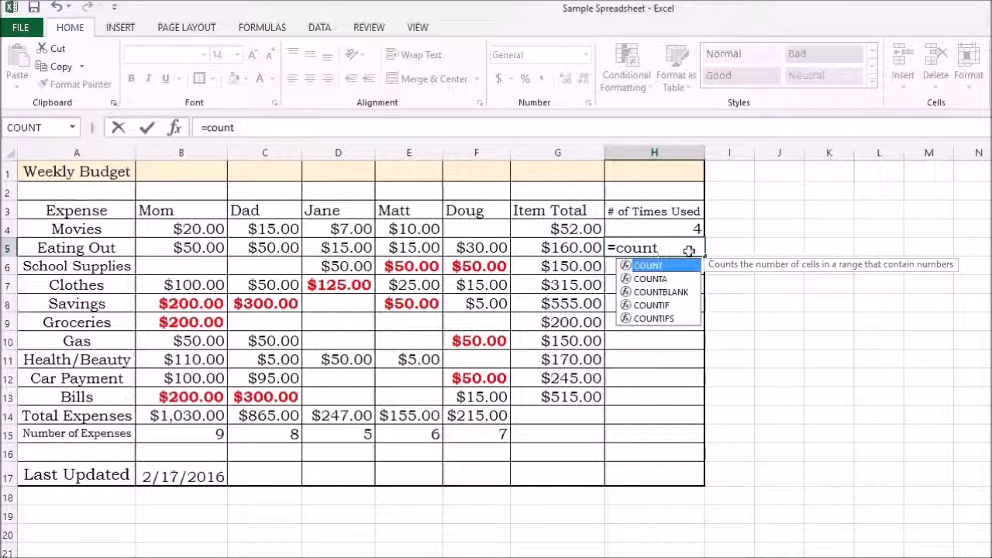
text(()
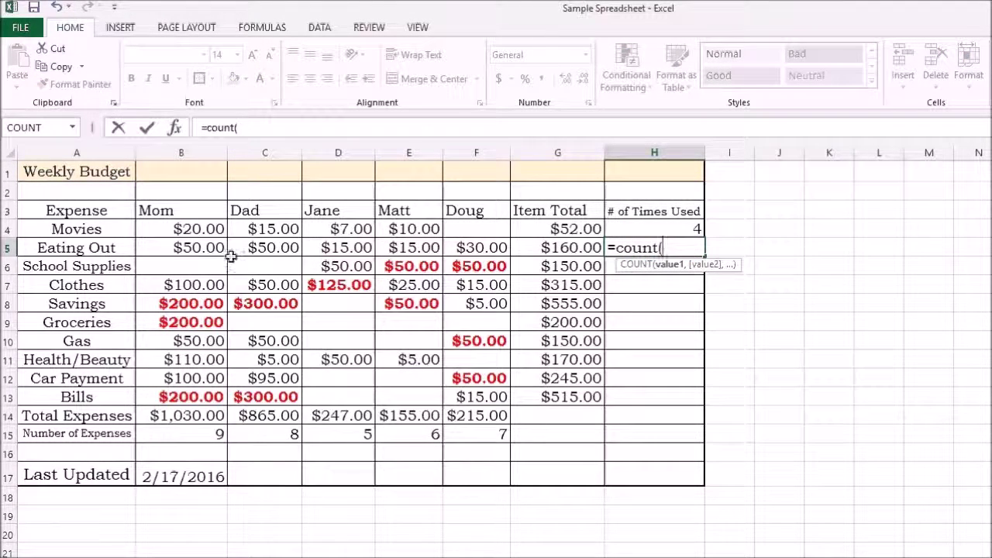
drag(186, 247, 472, 241)
key(Return)
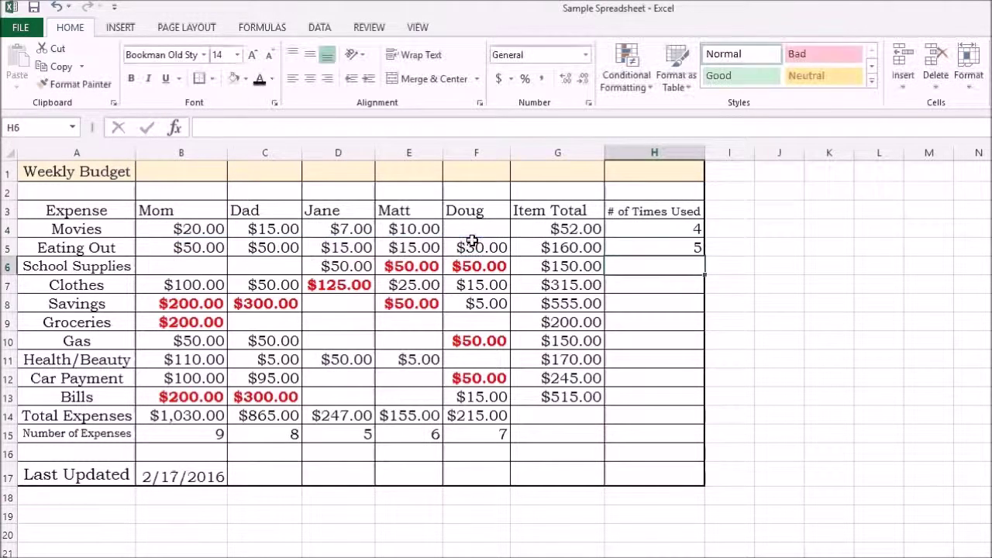
click(697, 246)
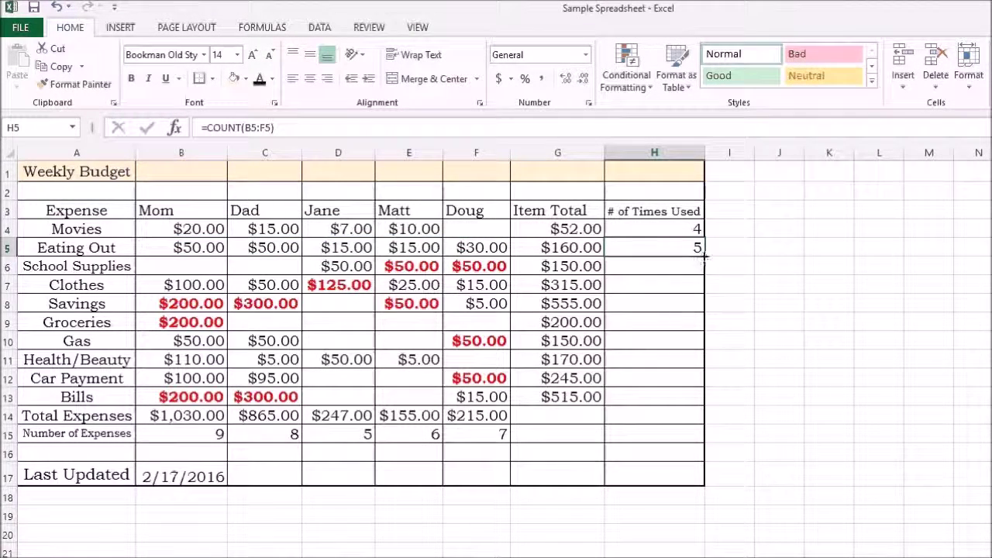
drag(703, 254, 696, 400)
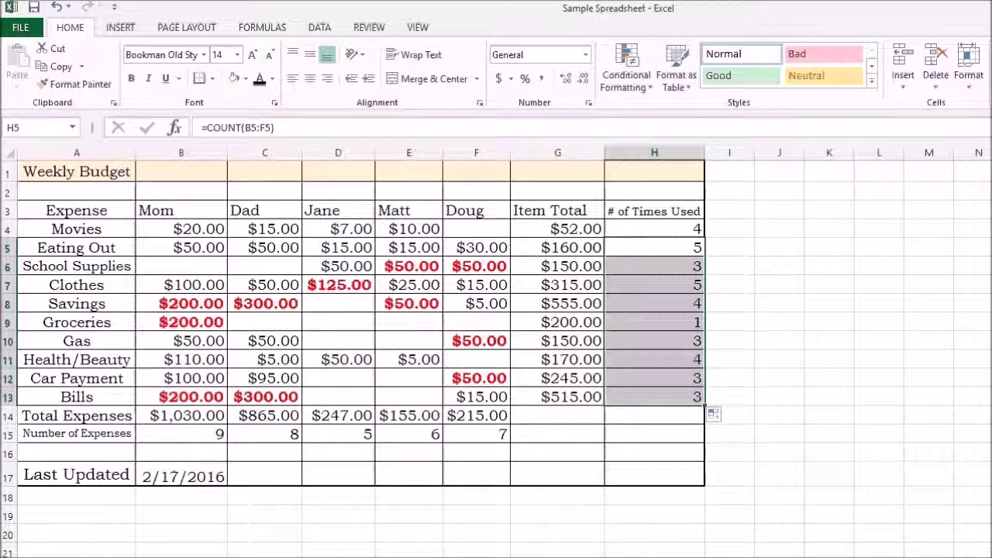
- Review the total formulas in B14 and C14 and Dad's expense count formula in C15
click(341, 452)
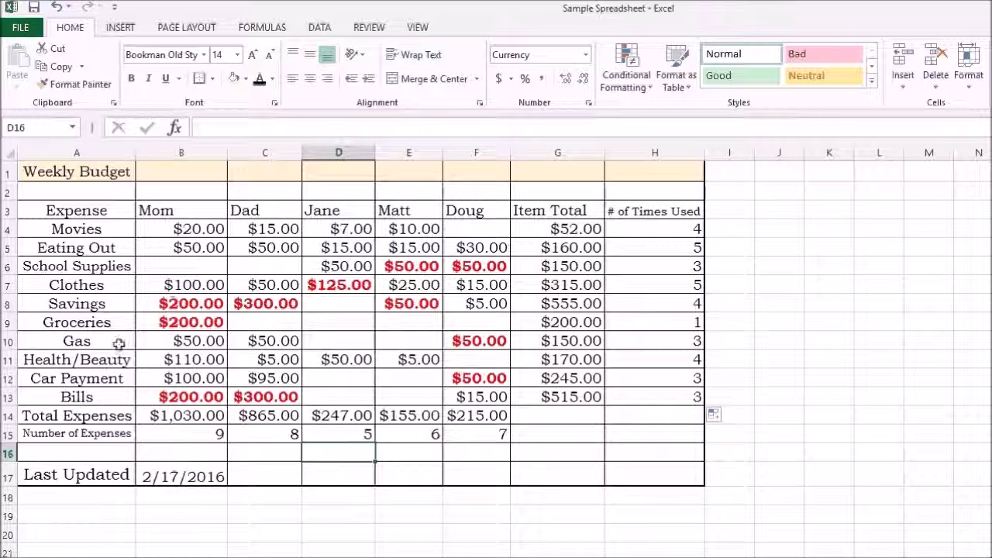
click(159, 414)
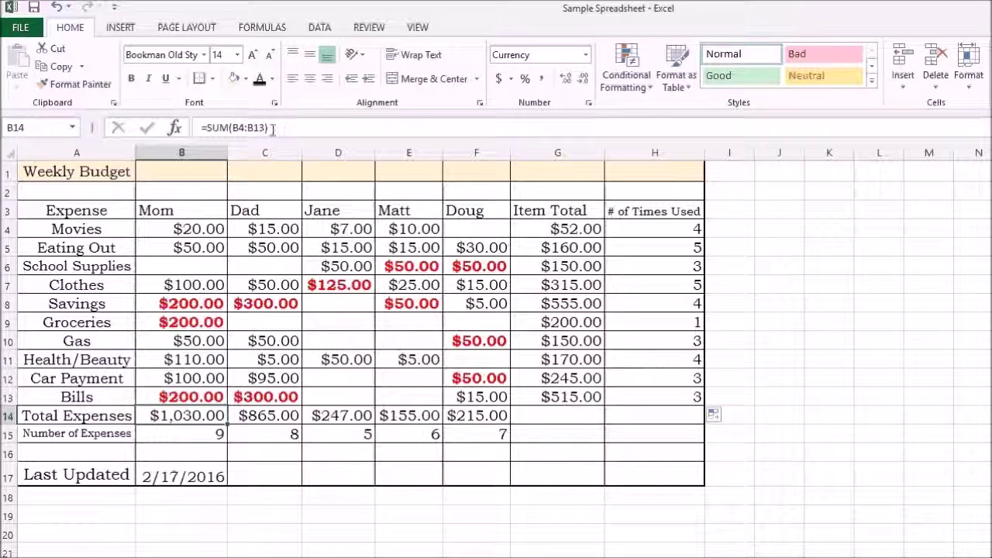
click(254, 414)
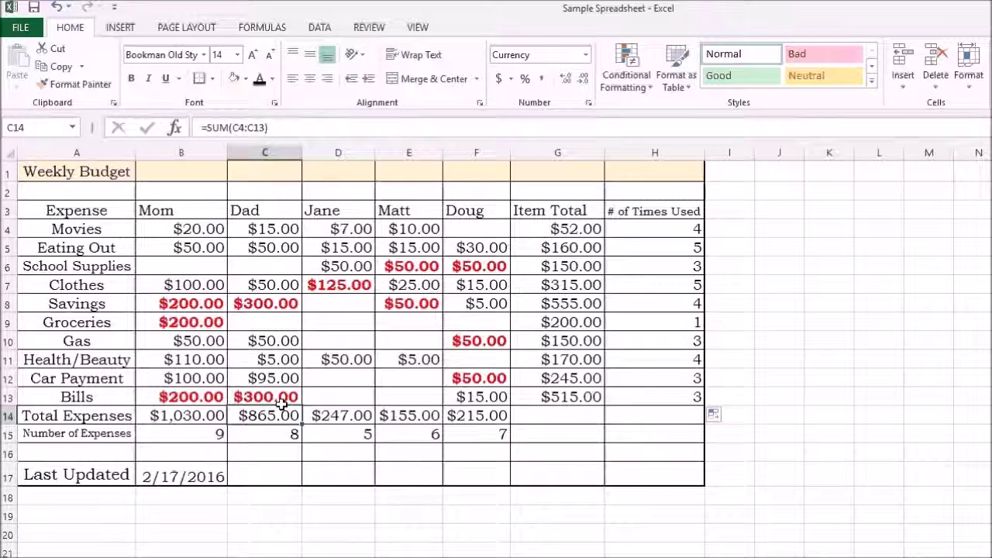
click(283, 431)
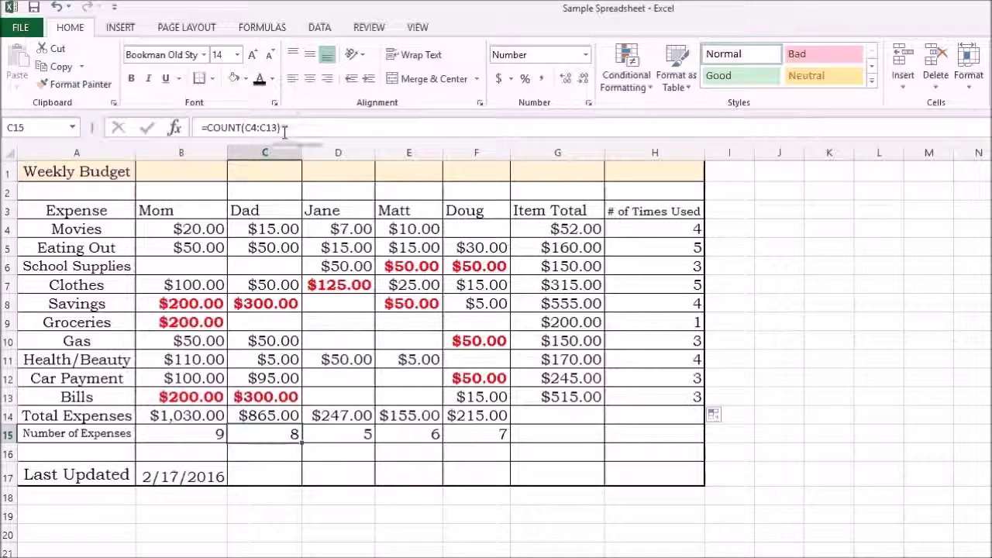